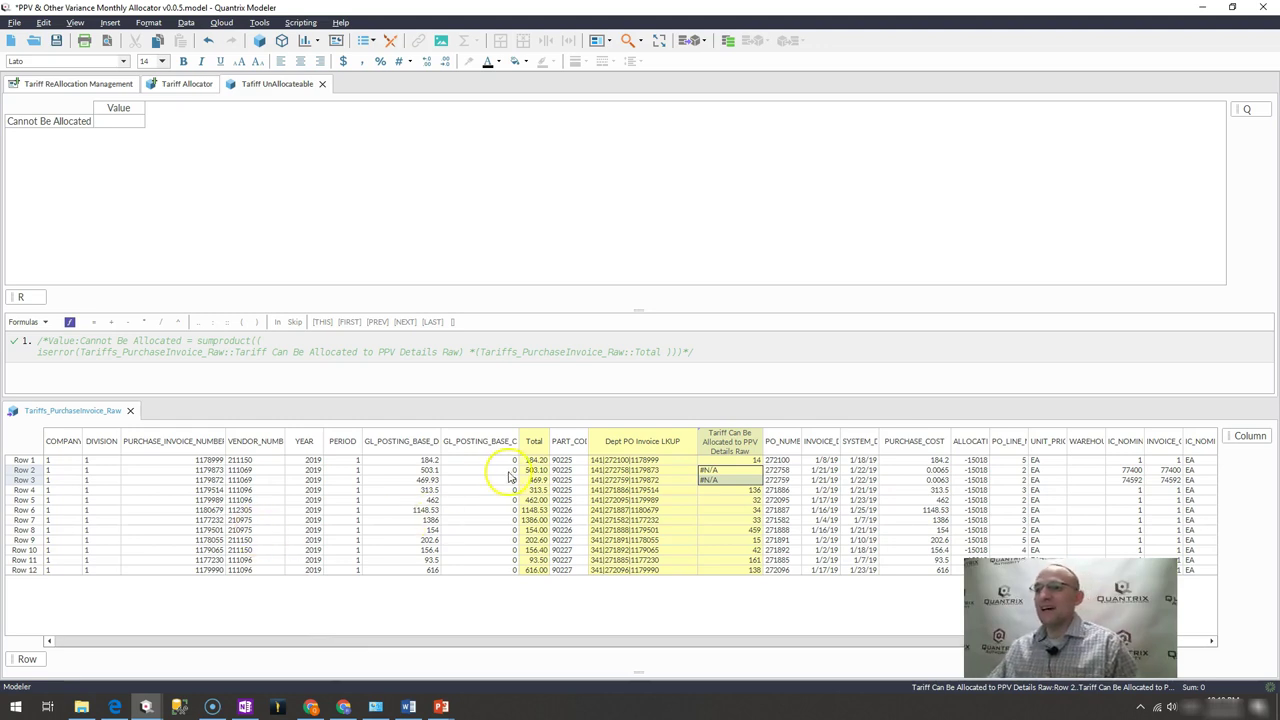
- Check column sums and confirm the two #N/A tariff rows' Totals add up to 973.03
{"action": "left_click", "coordinate": [568, 443]}
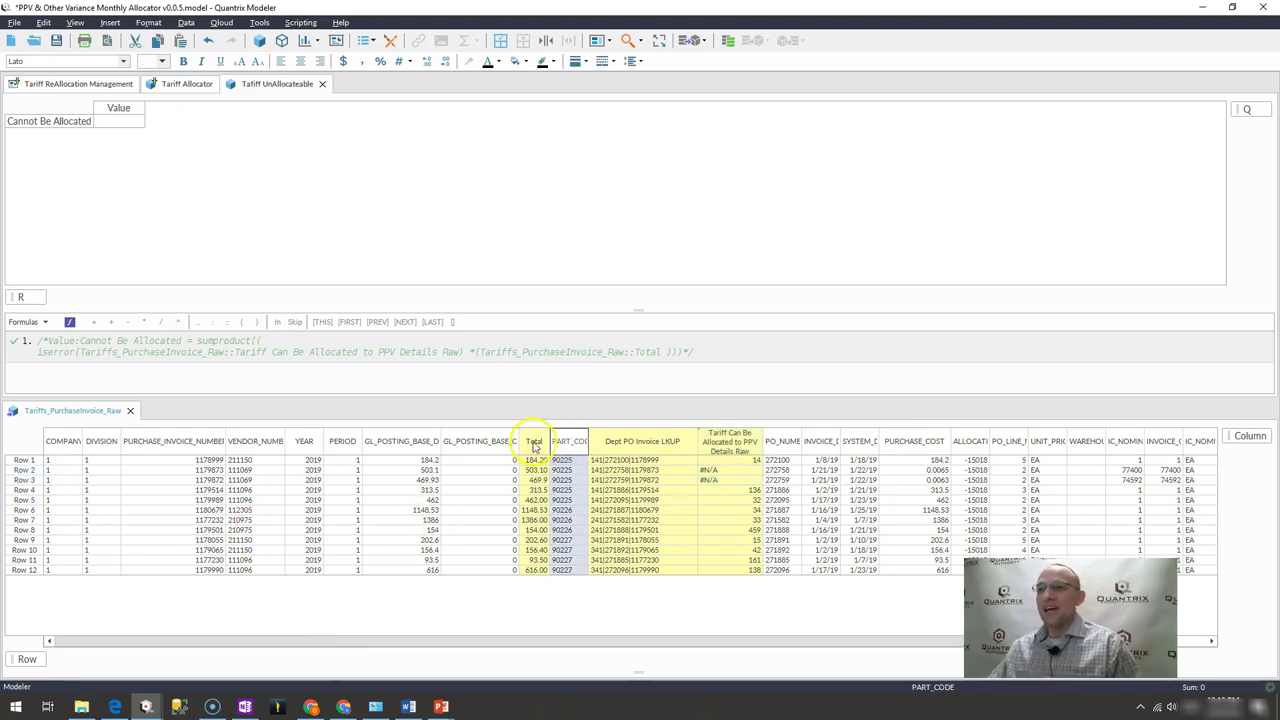
{"action": "left_click", "coordinate": [535, 443]}
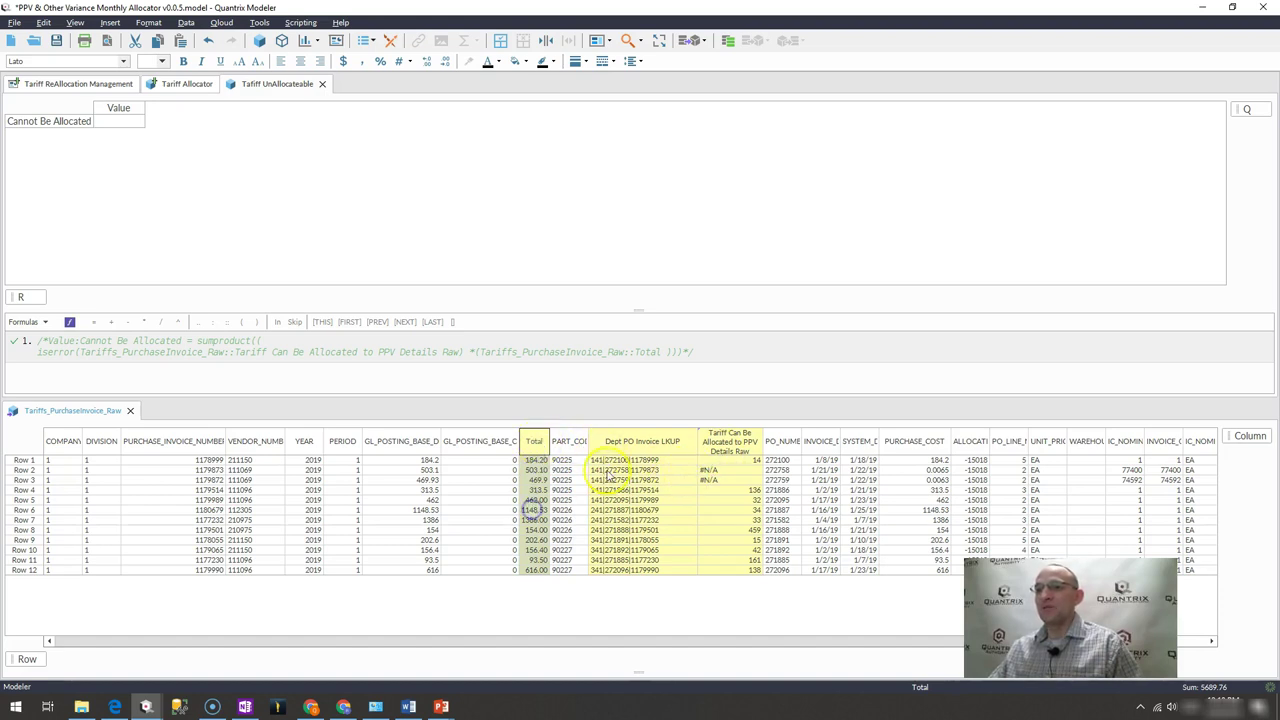
{"action": "left_click", "coordinate": [728, 446]}
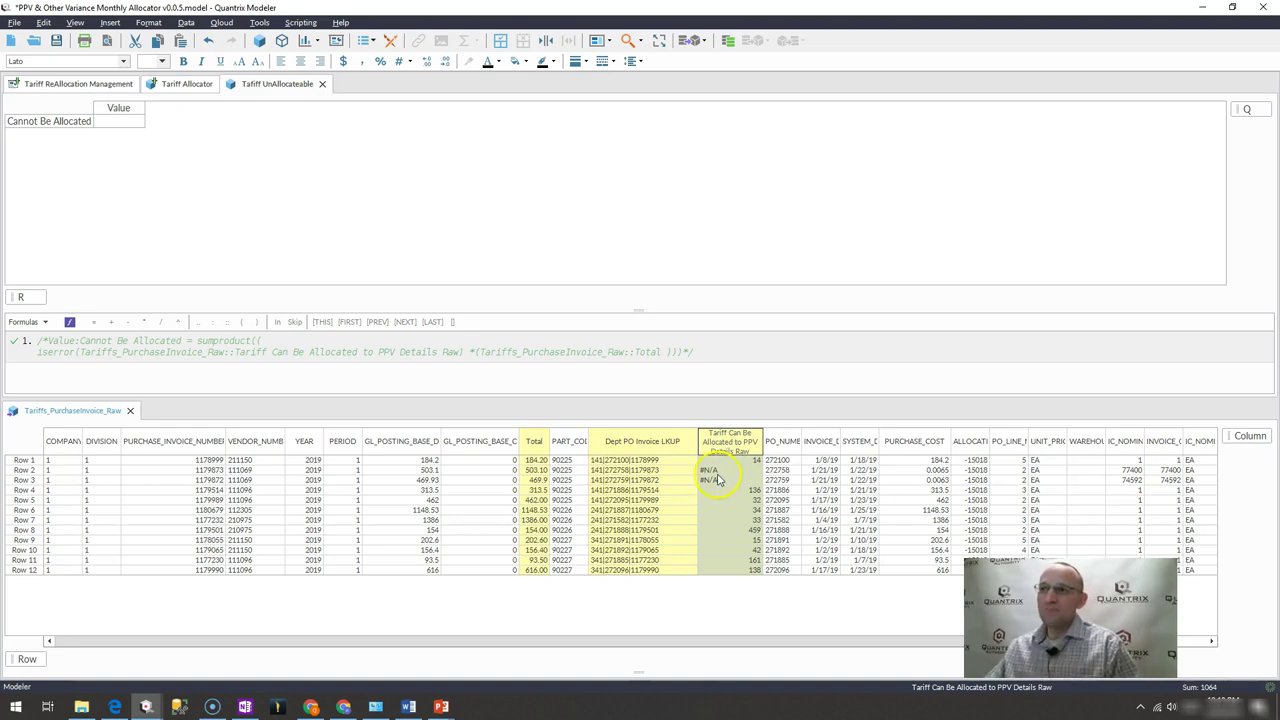
{"action": "left_click", "coordinate": [713, 470]}
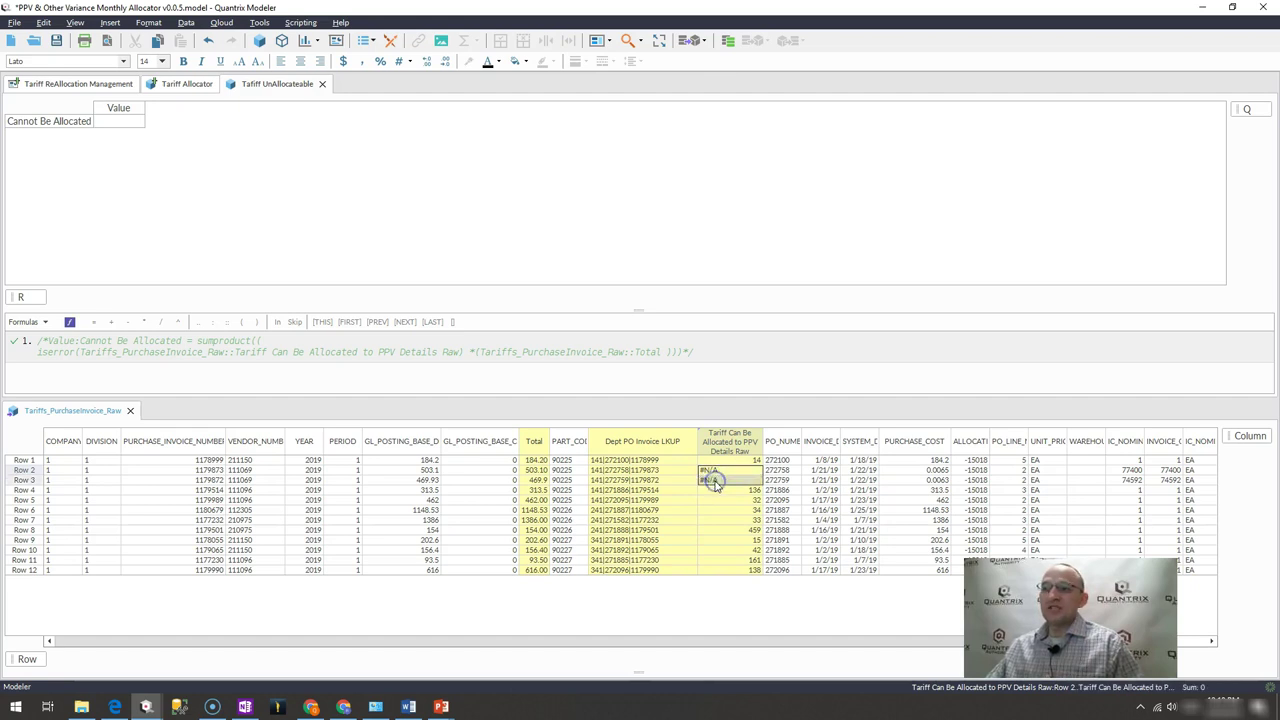
{"action": "left_click_drag", "start_coordinate": [714, 471], "coordinate": [718, 487]}
{"action": "left_click", "coordinate": [728, 446]}
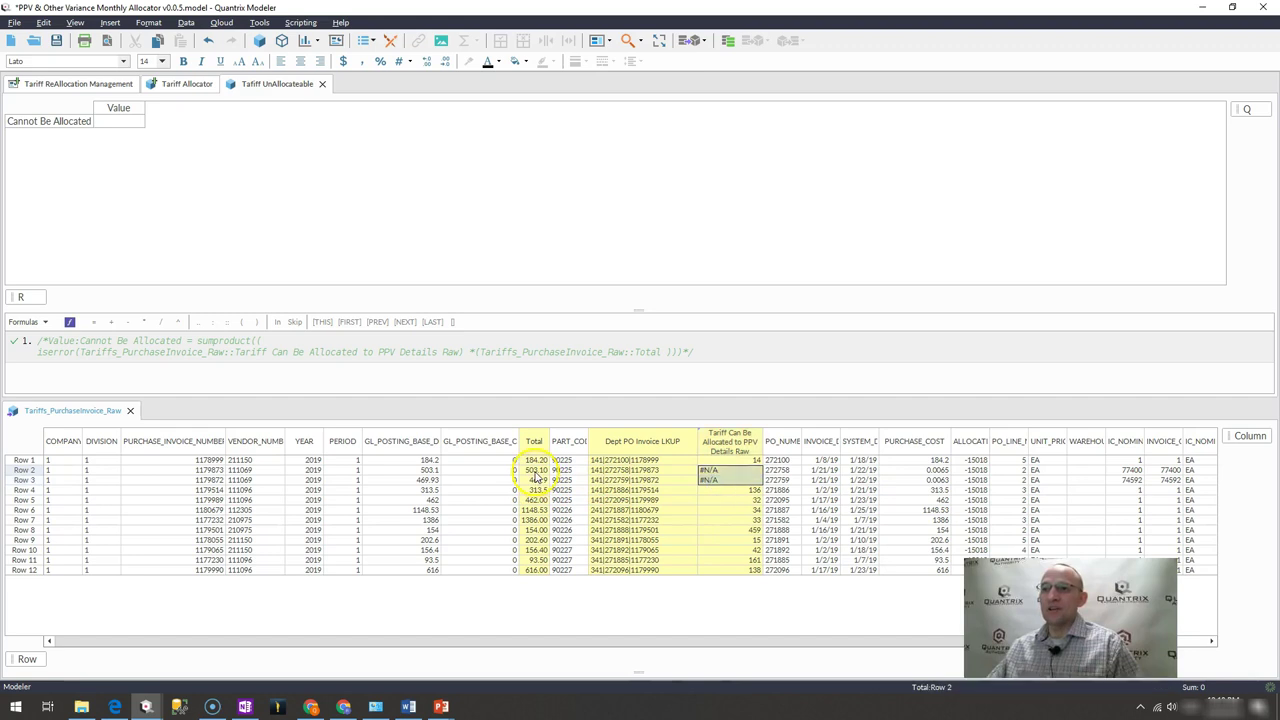
{"action": "left_click_drag", "start_coordinate": [533, 470], "coordinate": [535, 481]}
{"action": "left_click", "coordinate": [532, 441]}
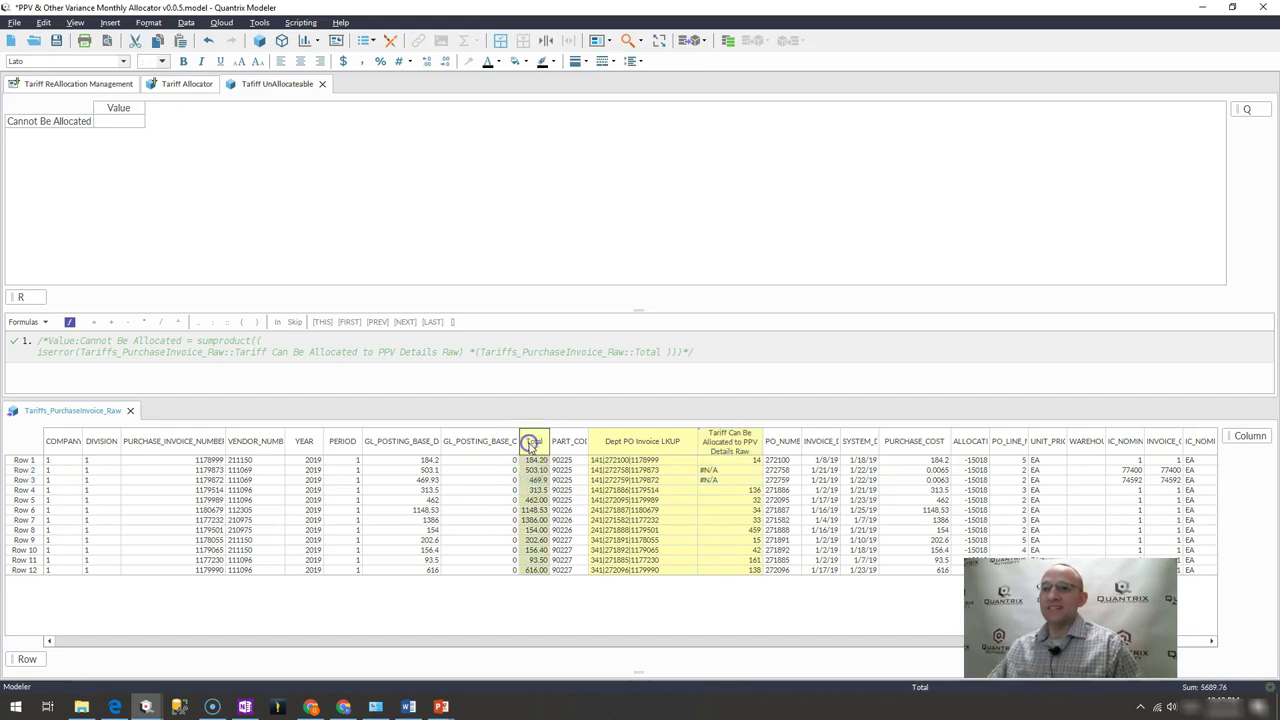
{"action": "left_click_drag", "start_coordinate": [716, 470], "coordinate": [730, 482]}
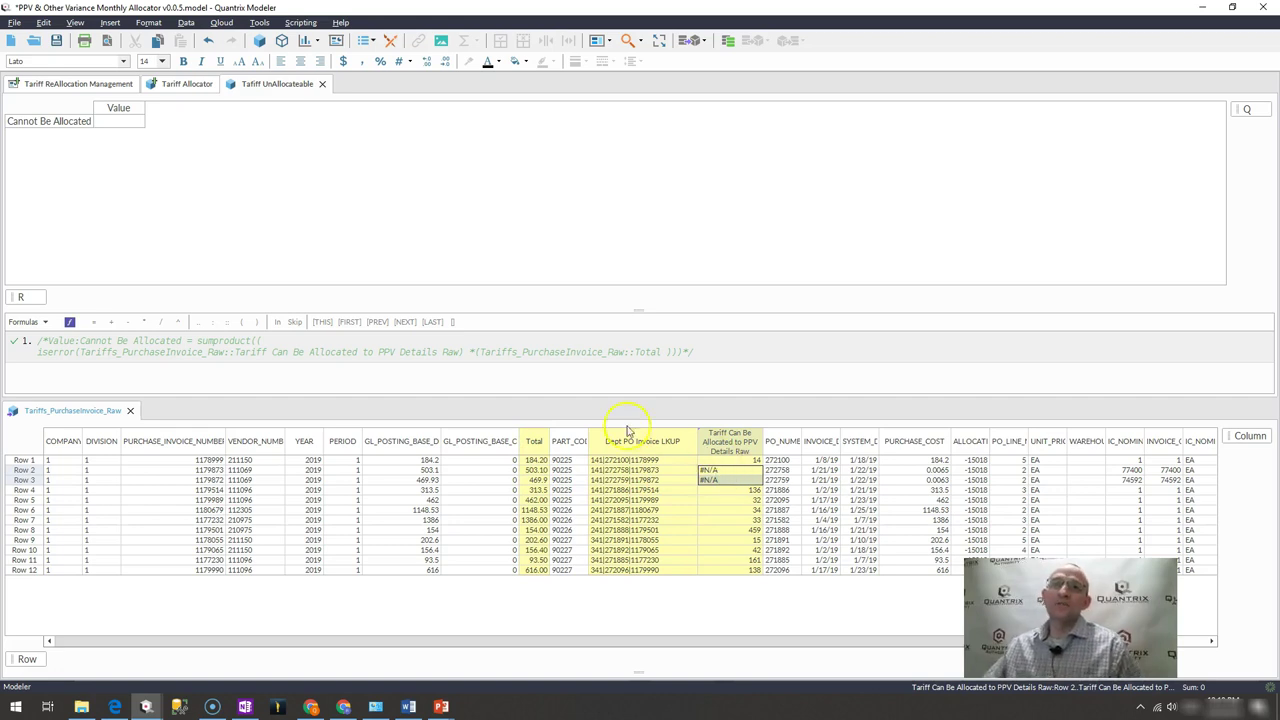
- Start the Cannot Be Allocated formula as sumproduct((iserror( of the Tariff Can Be Allocated column
{"action": "left_click", "coordinate": [118, 121]}
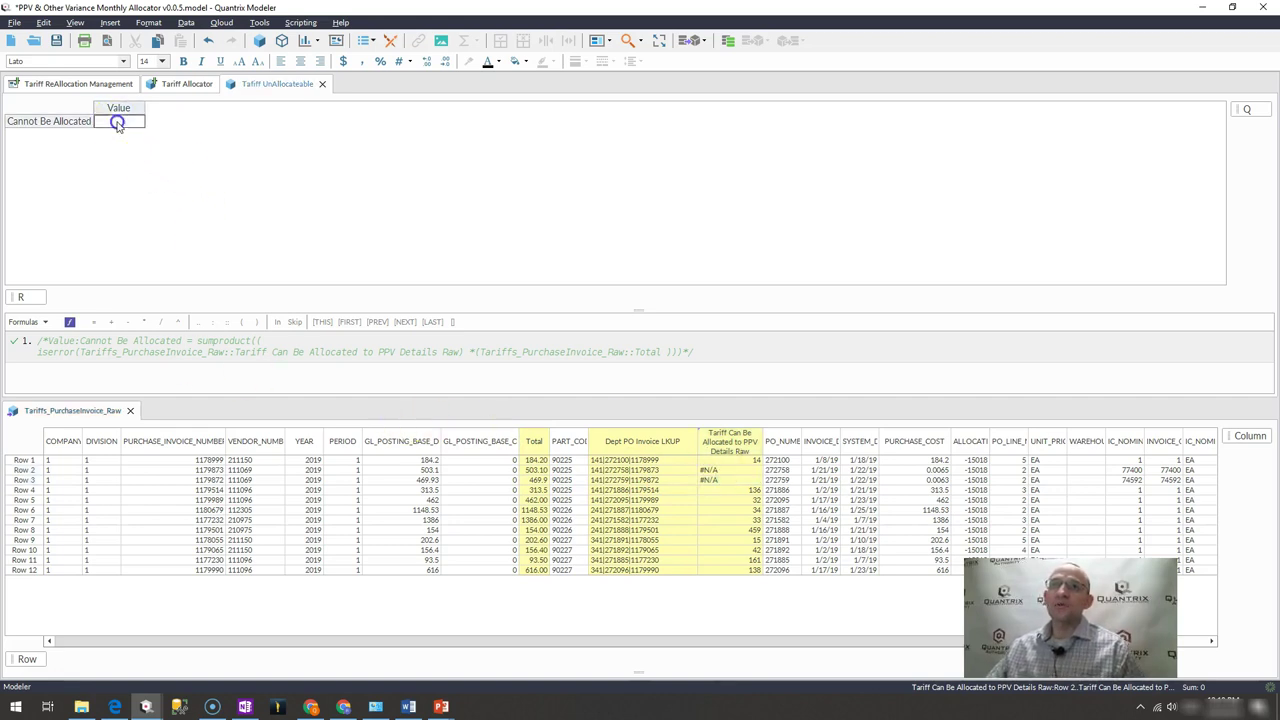
{"action": "left_click", "coordinate": [47, 124]}
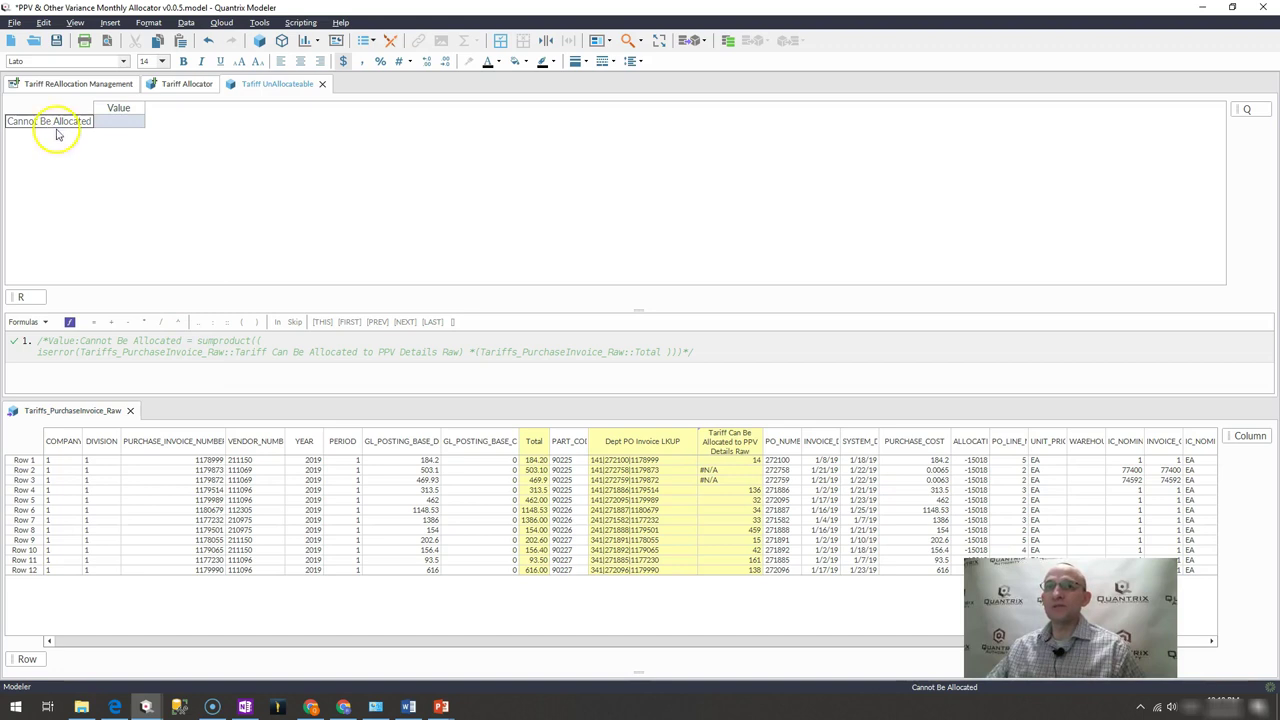
{"action": "left_click", "coordinate": [122, 127]}
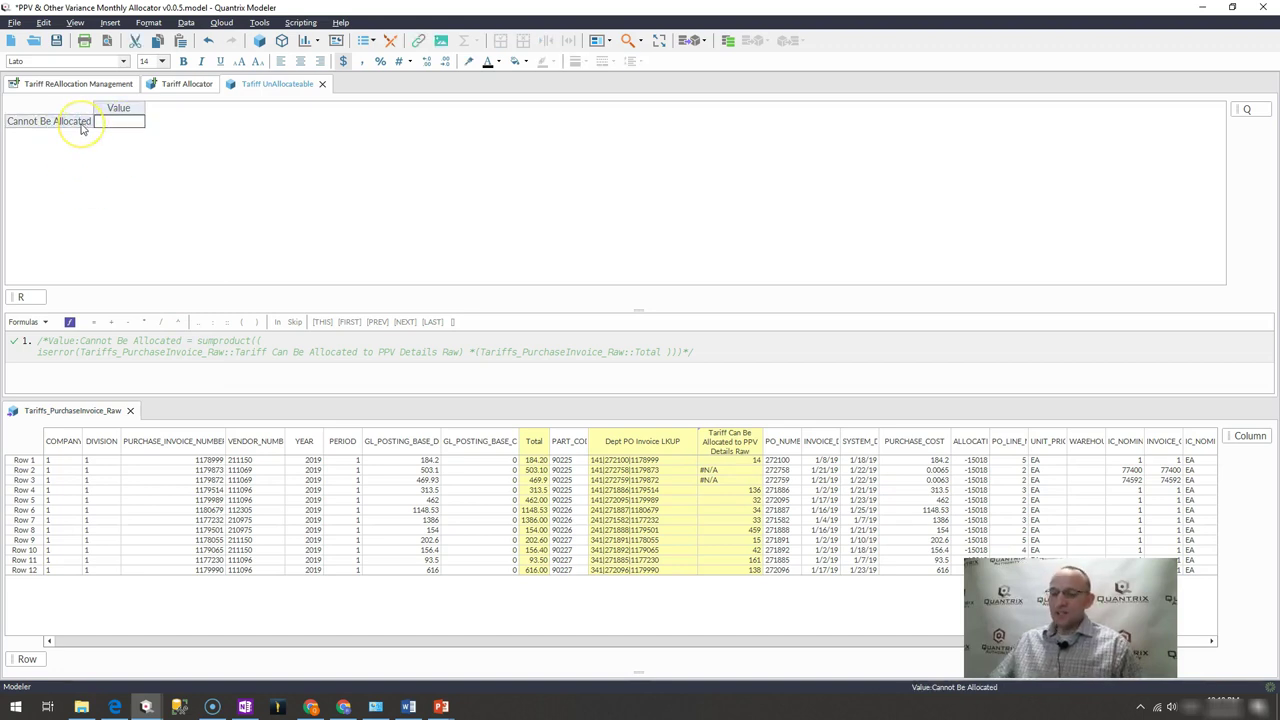
{"action": "key", "text": "equal"}
{"action": "type", "text": "sumproduct( ("}
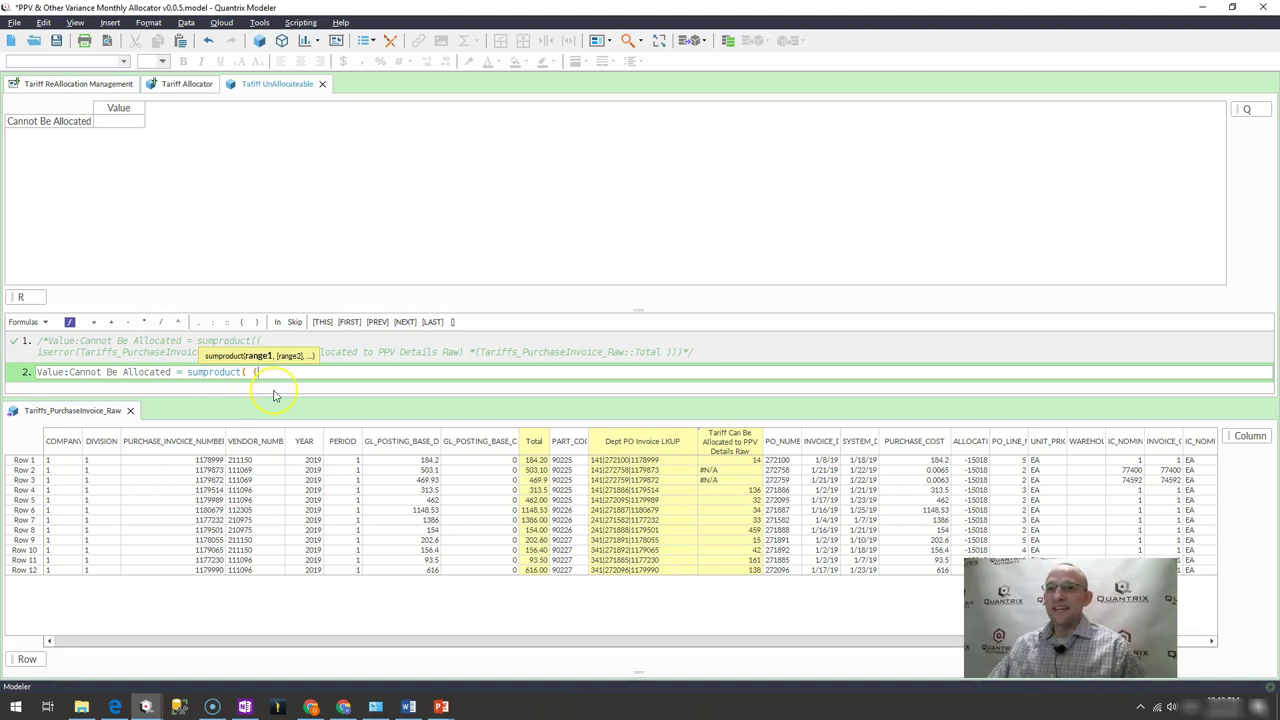
{"action": "type", "text": "iserr"}
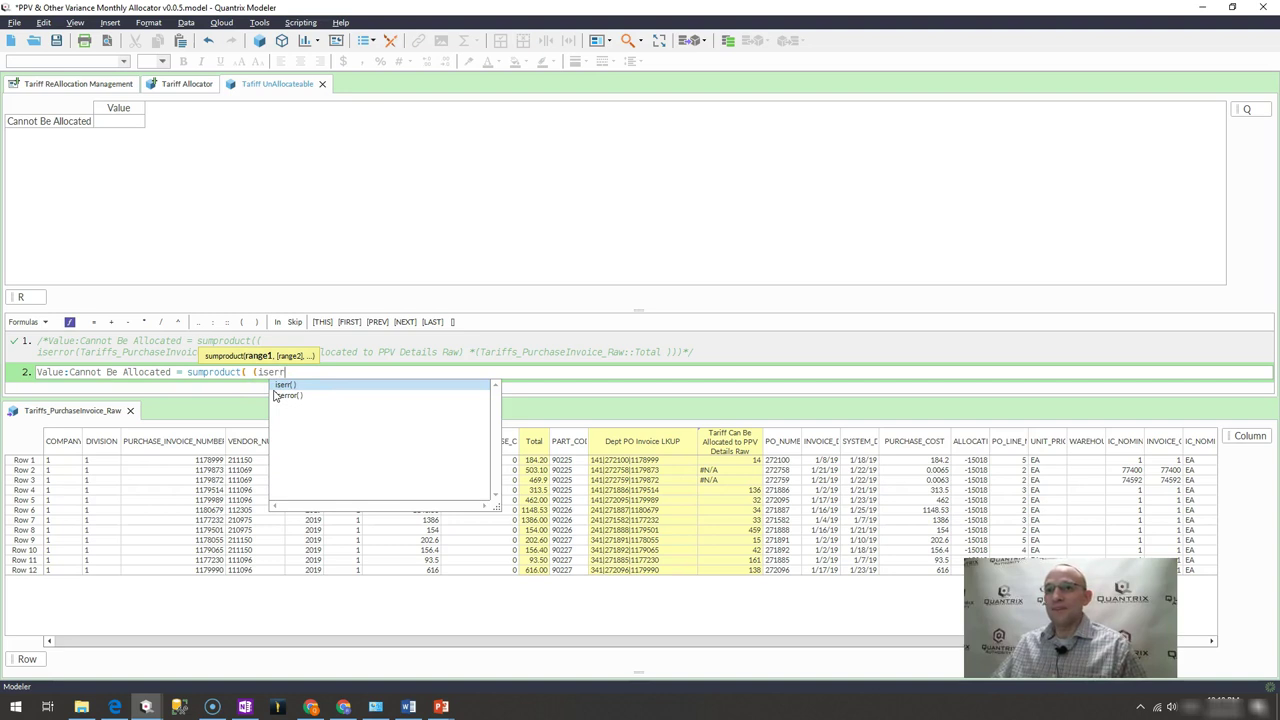
{"action": "double_click", "coordinate": [285, 395]}
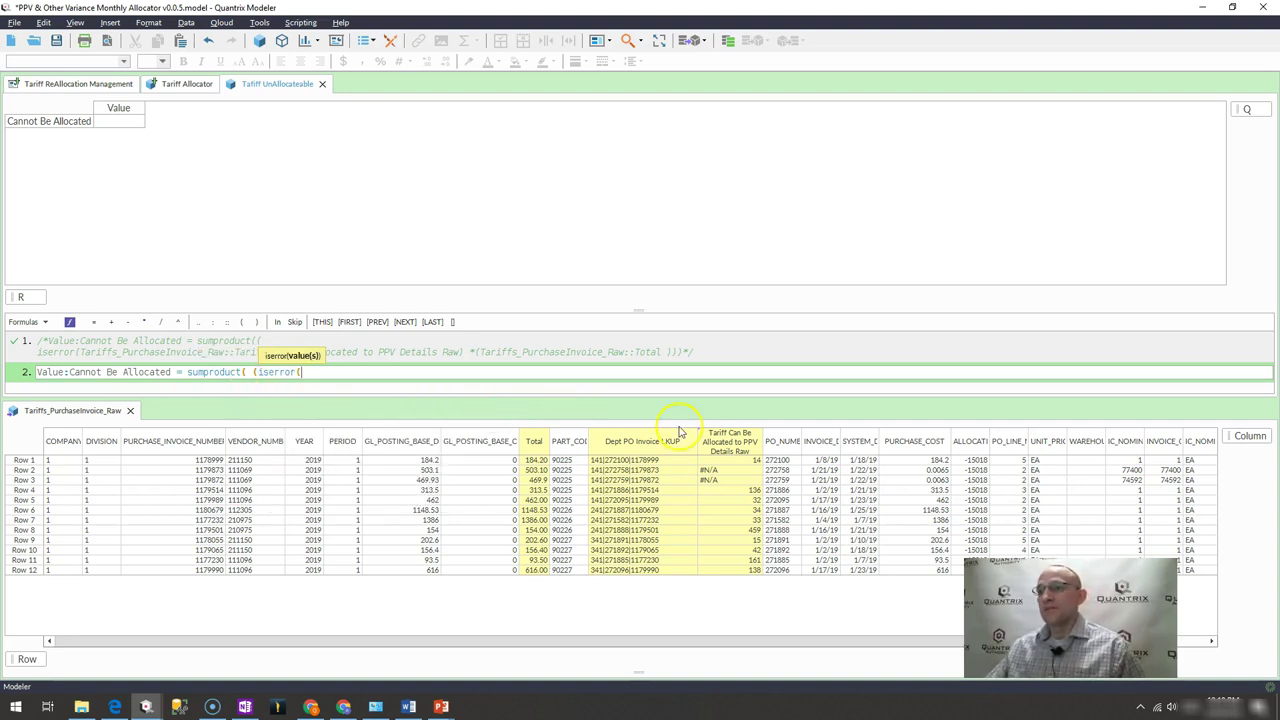
{"action": "left_click", "coordinate": [729, 444]}
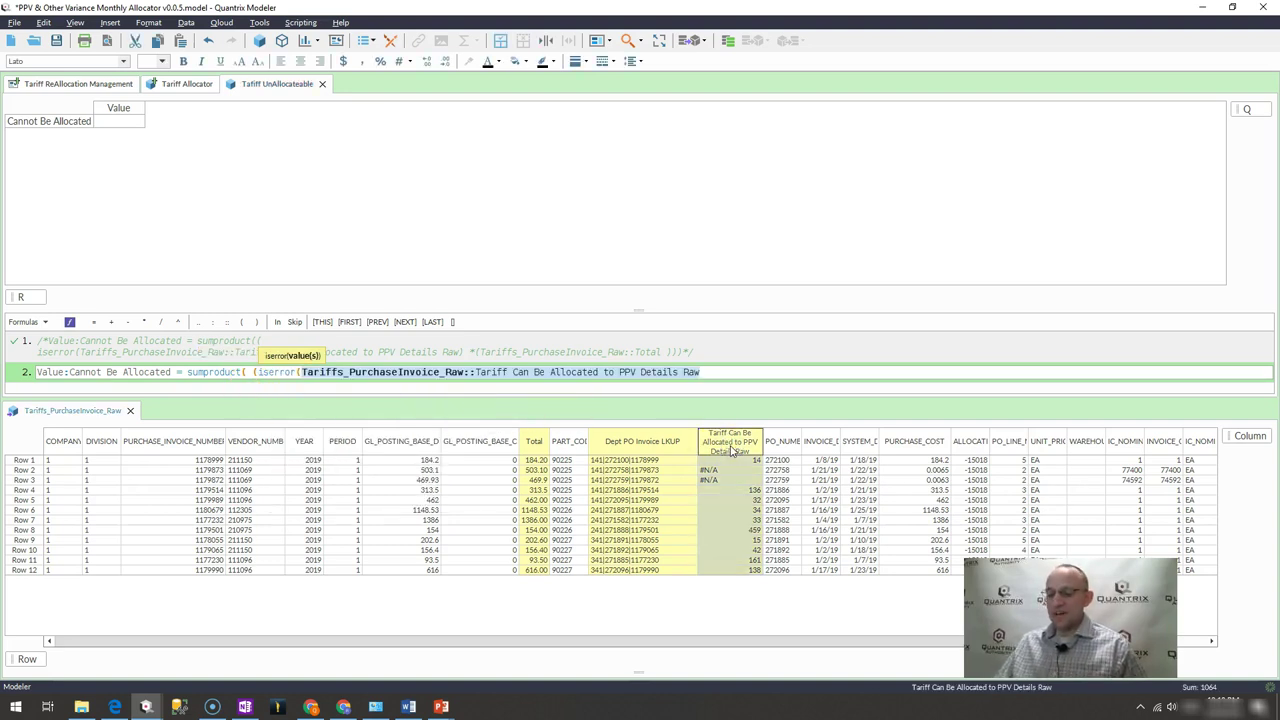
- Multiply the iserror term by the Total column and close the sumproduct
{"action": "type", "text": ")"}
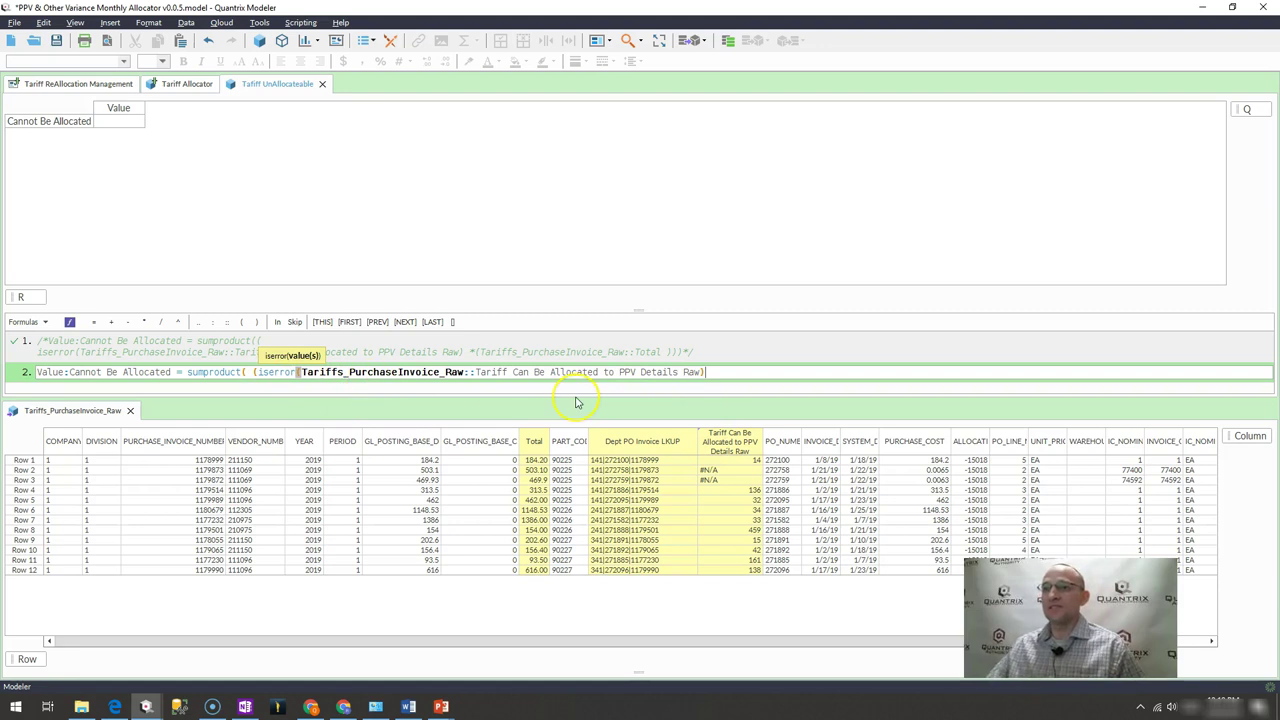
{"action": "type", "text": "* ("}
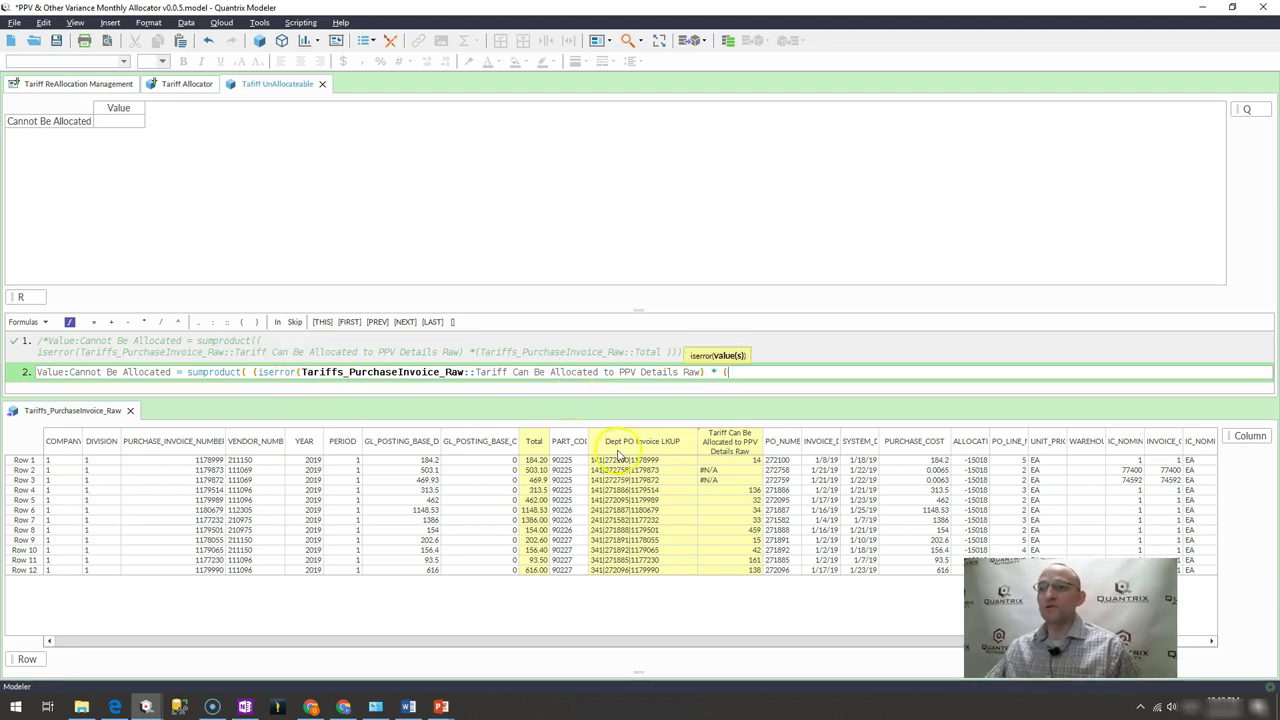
{"action": "left_click", "coordinate": [535, 441]}
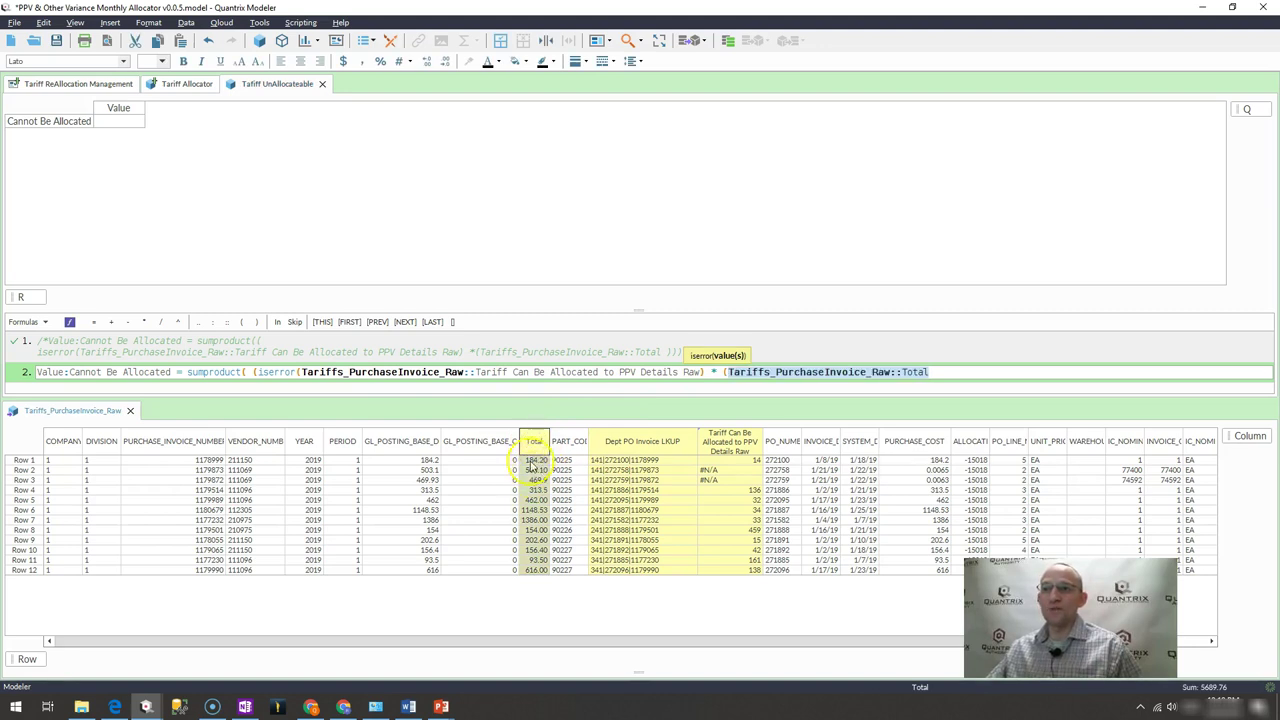
{"action": "type", "text": ") "}
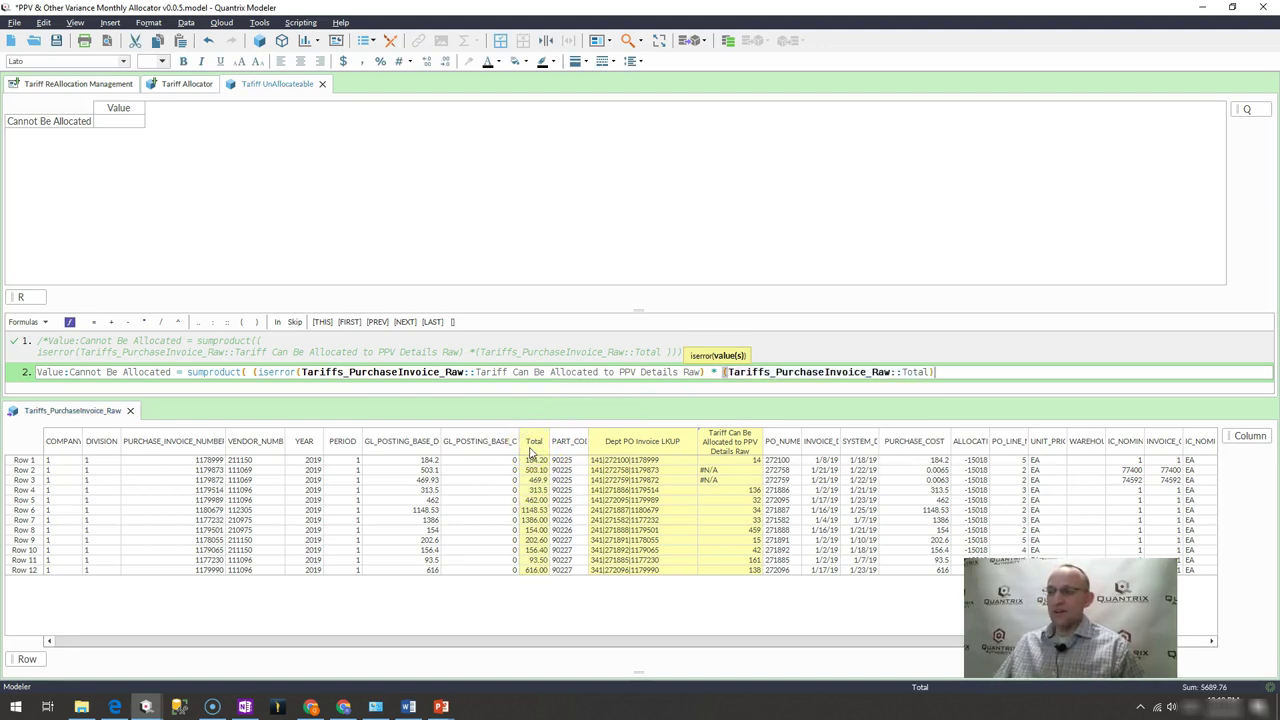
{"action": "type", "text": ")"}
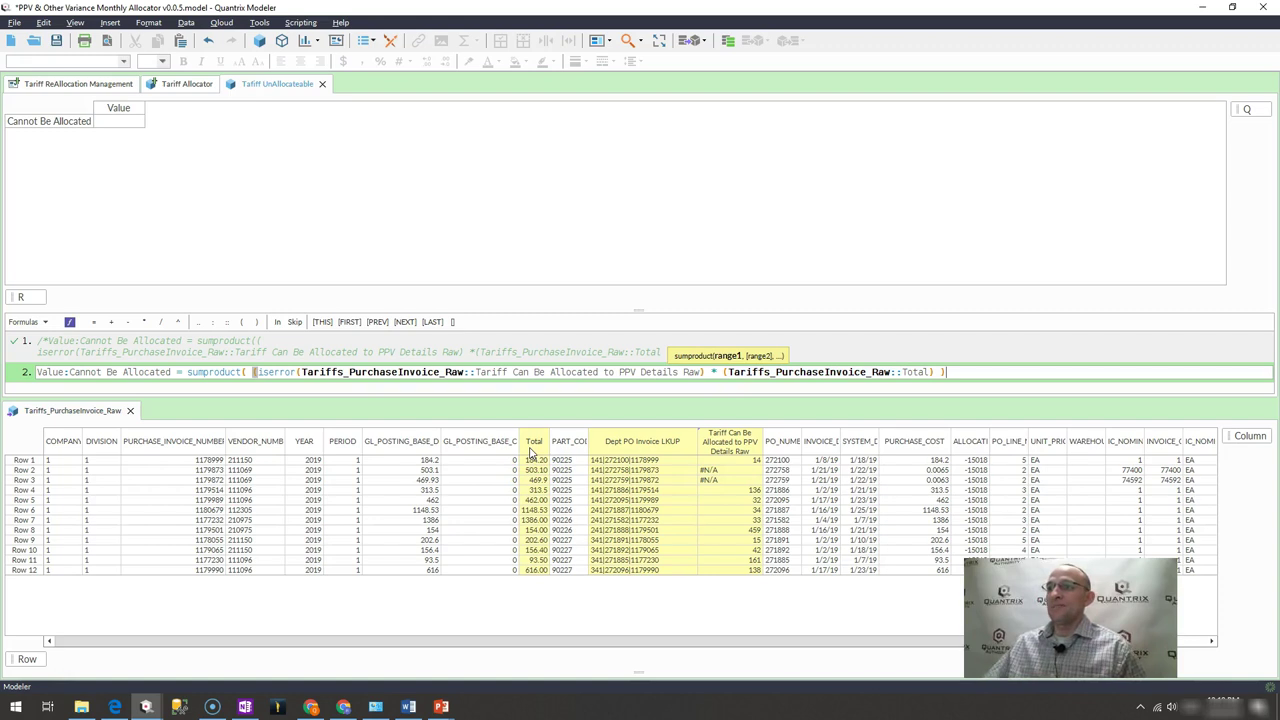
- Commit the formula, verify the $973.03 result, and open the Dependency Inspector on Cannot Be Allocated
{"action": "key", "text": "Return"}
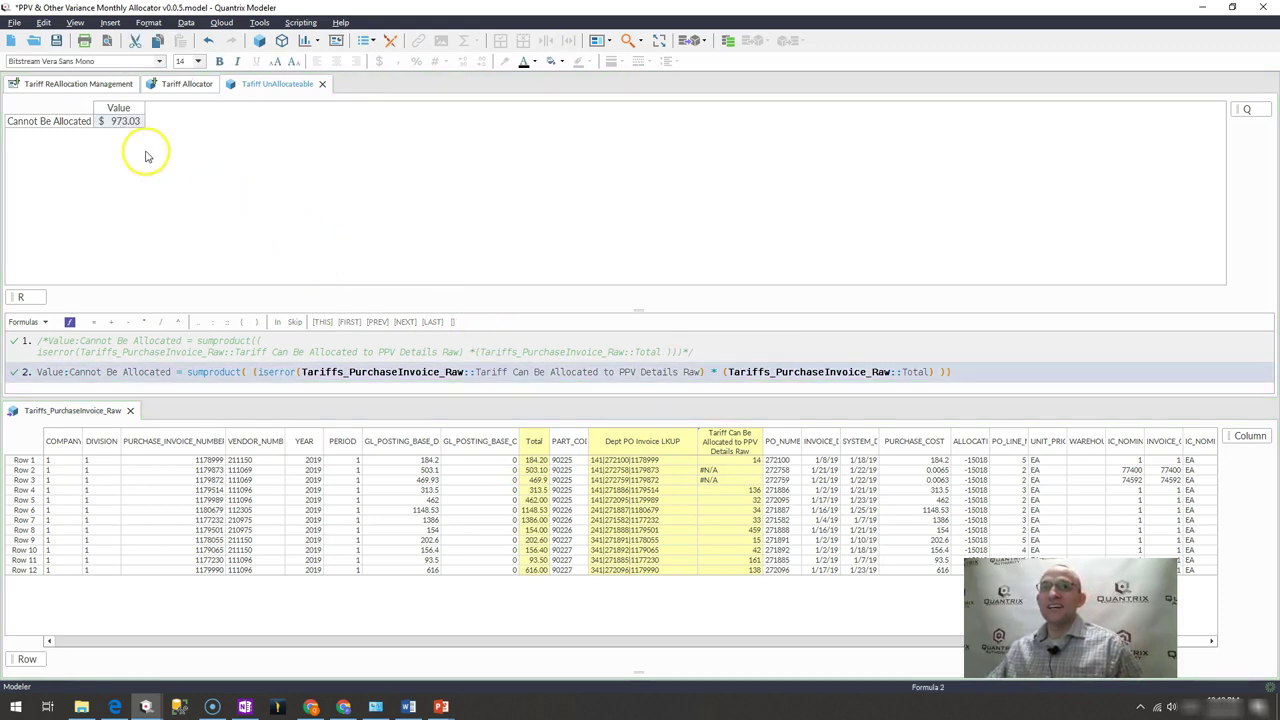
{"action": "left_click_drag", "start_coordinate": [537, 470], "coordinate": [537, 481]}
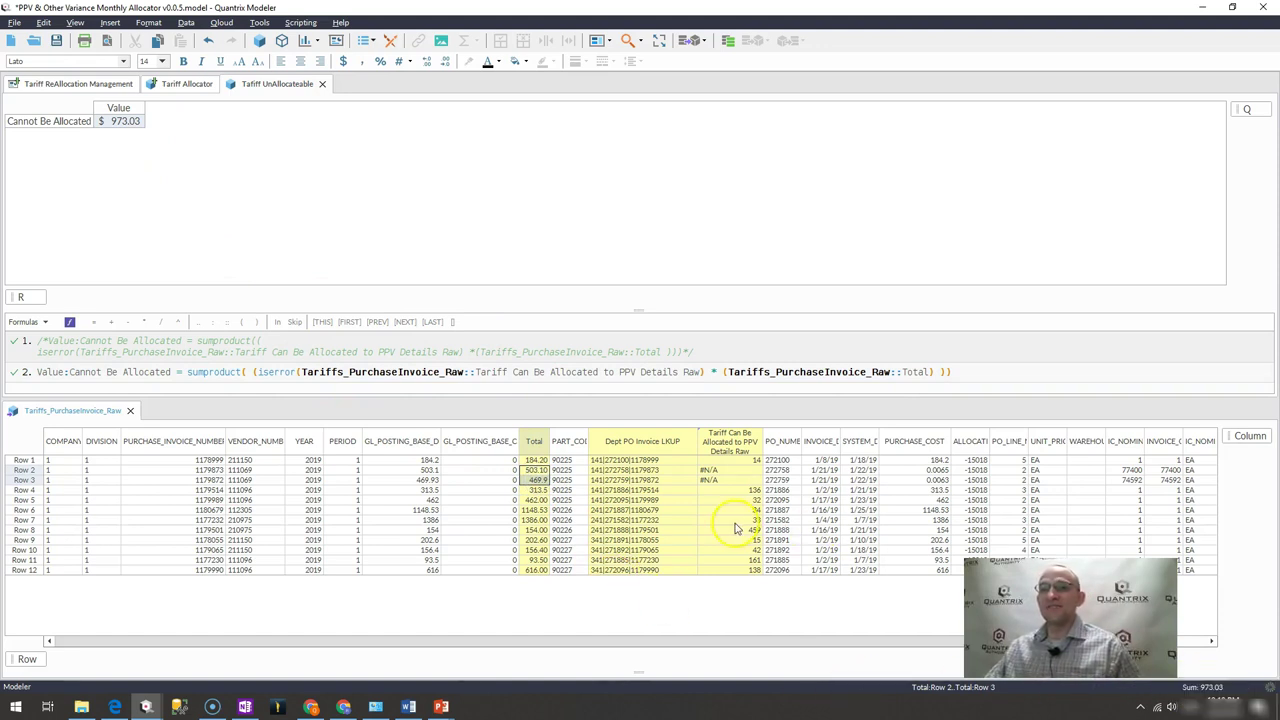
{"action": "left_click", "coordinate": [123, 126]}
{"action": "key", "text": "ctrl+shift+d"}
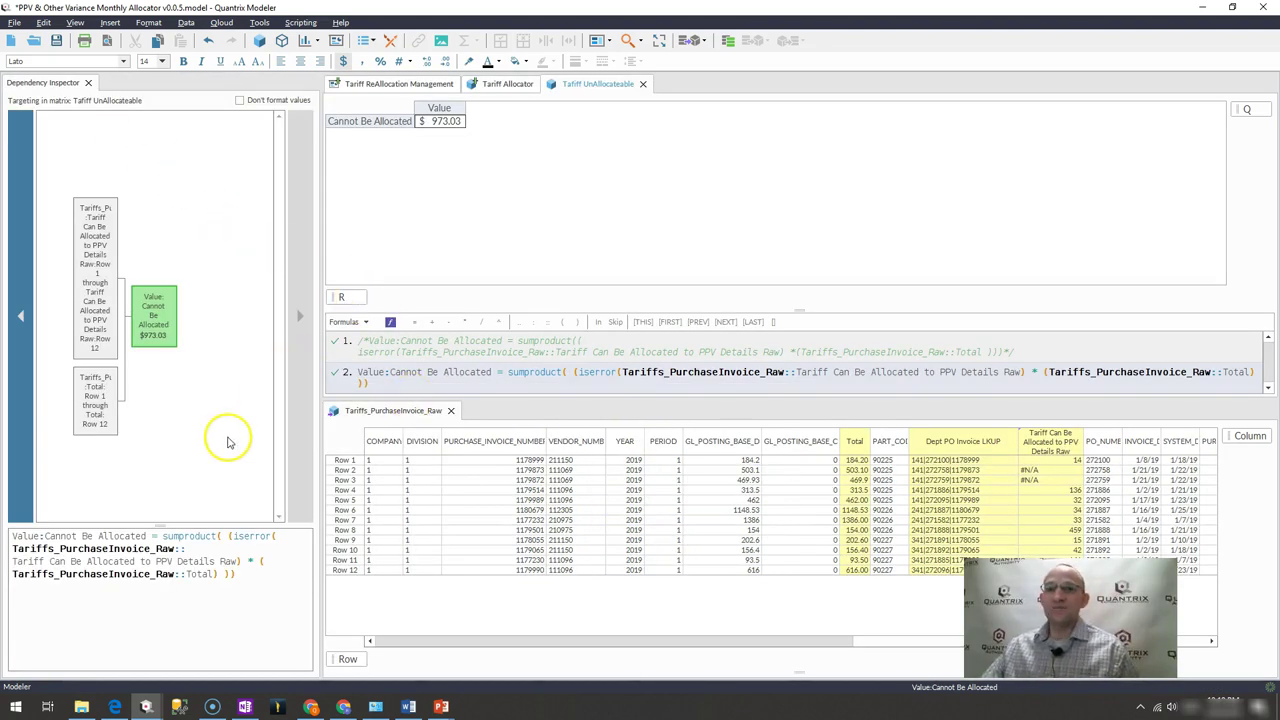
- Preview the iserror TRUE/FALSE results for the 12 rows in the inspector formula
{"action": "mouse_move", "coordinate": [243, 545]}
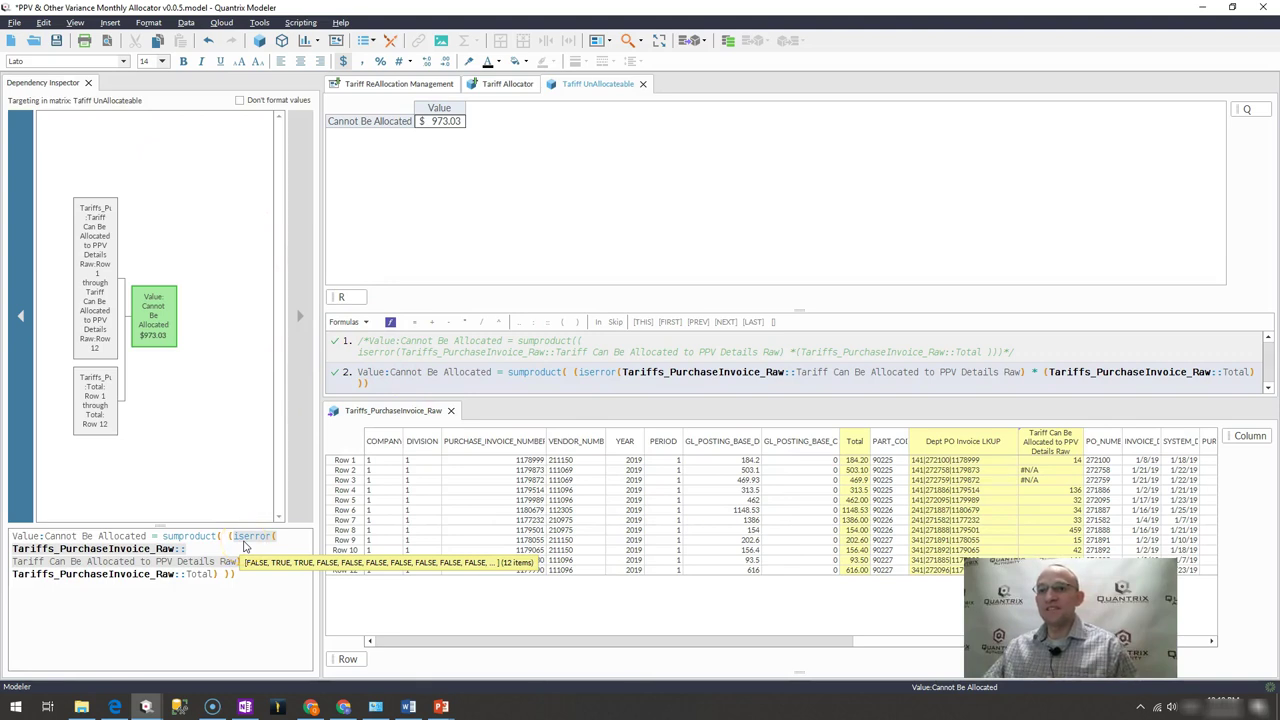
{"action": "left_click", "coordinate": [250, 540]}
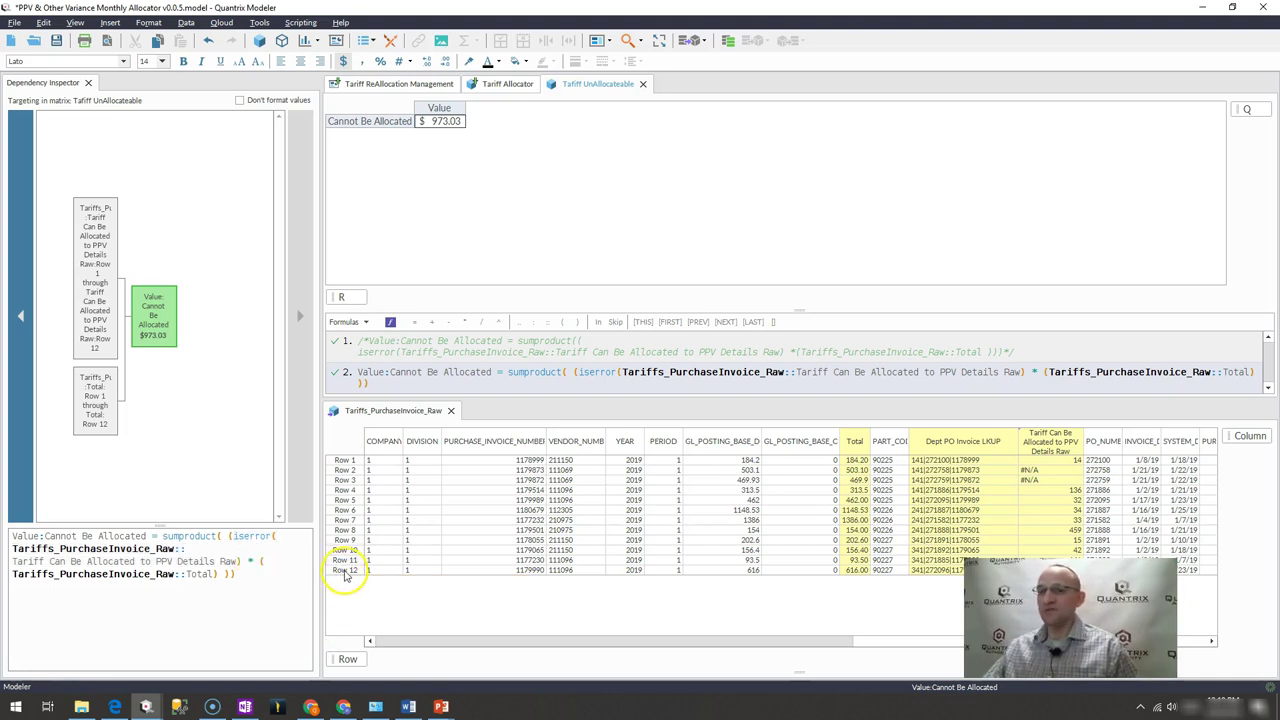
{"action": "mouse_move", "coordinate": [245, 540]}
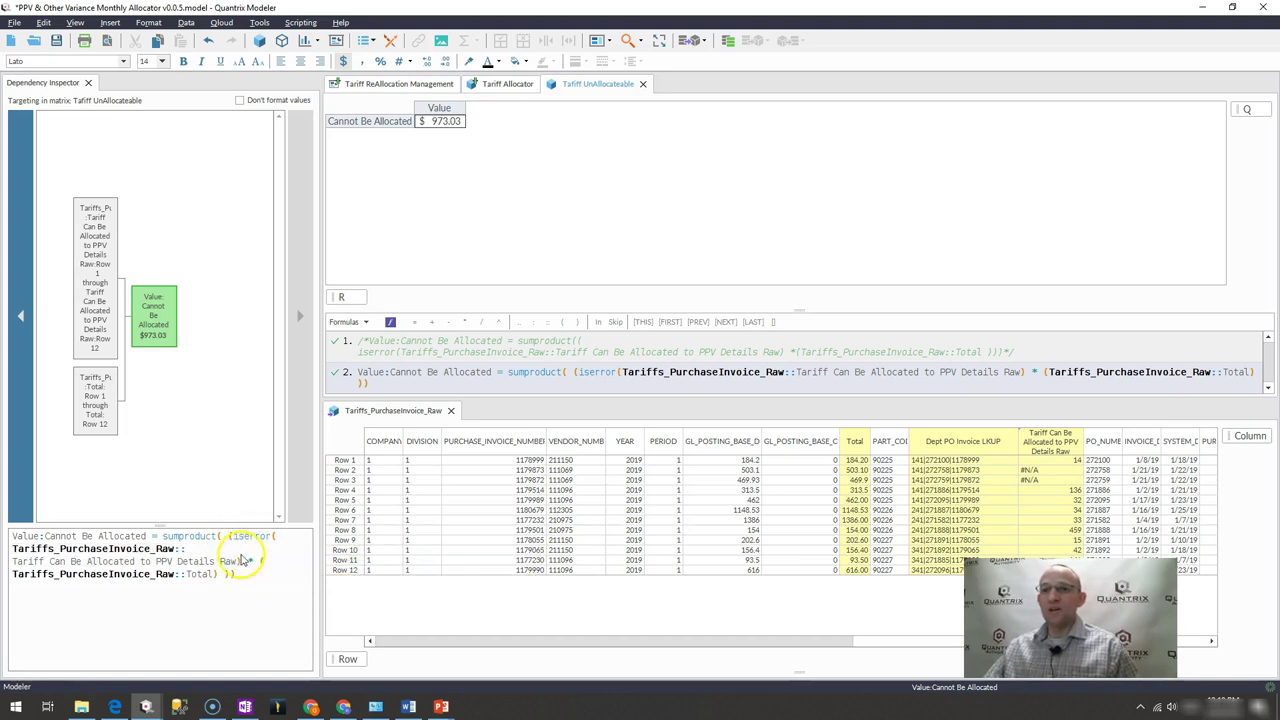
{"action": "left_click", "coordinate": [241, 538]}
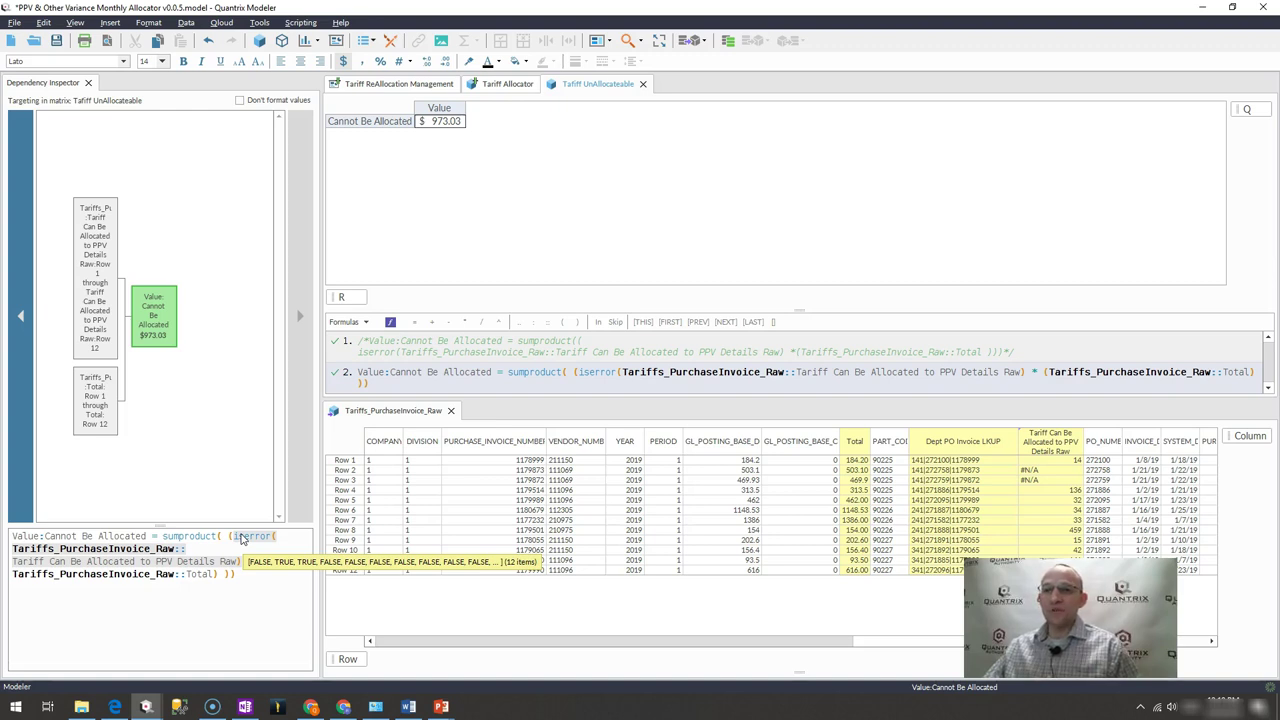
{"action": "left_click", "coordinate": [240, 555]}
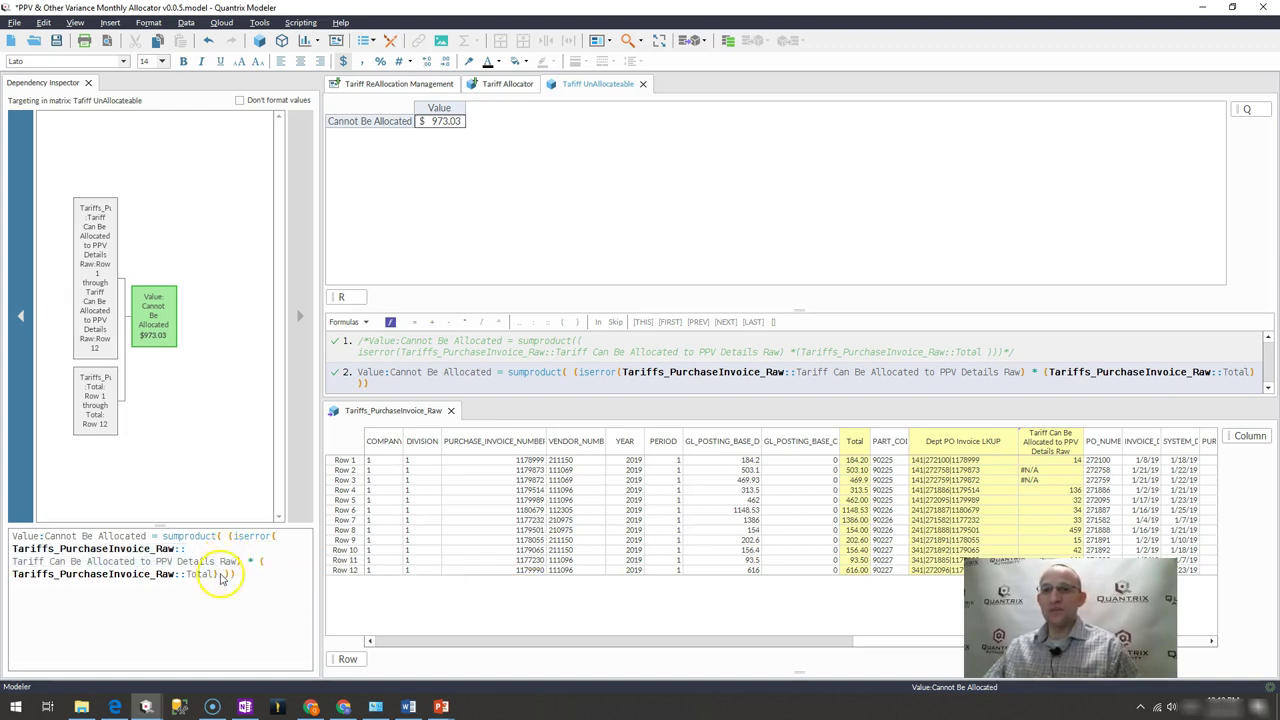
{"action": "double_click", "coordinate": [252, 537]}
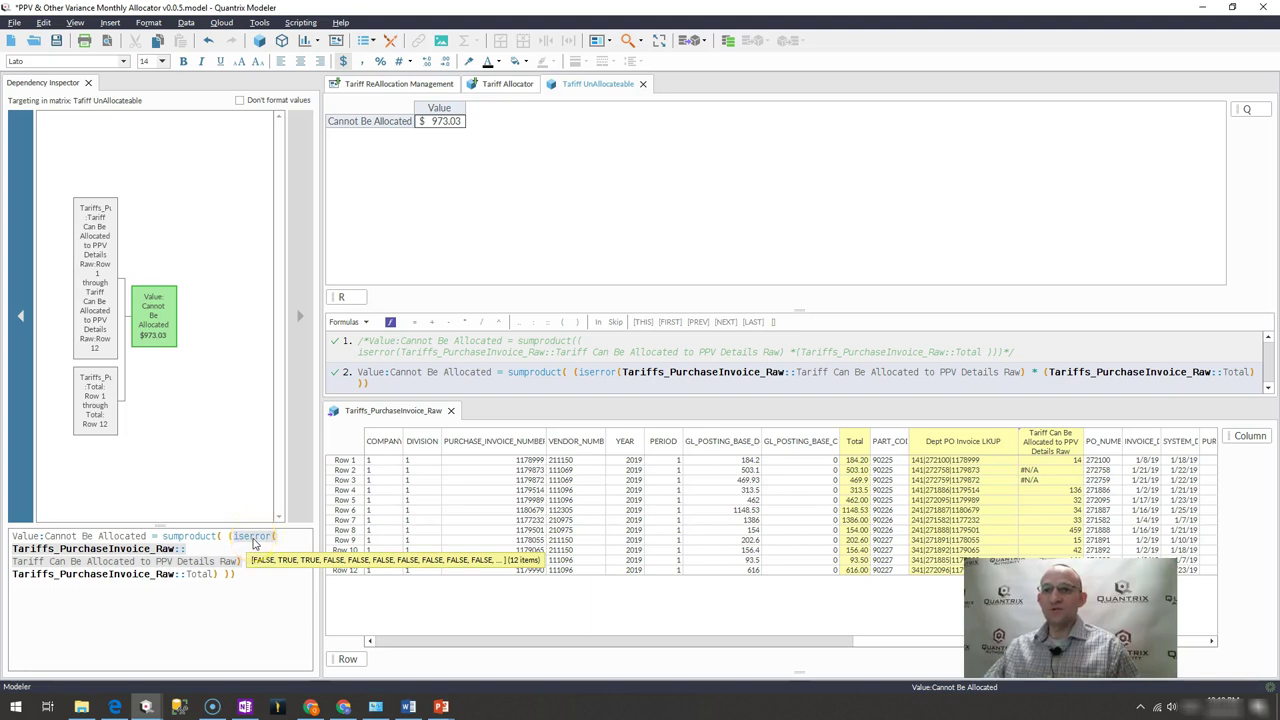
{"action": "left_click", "coordinate": [250, 579]}
- Compare the tariff column values with #N/A, the iserror results, and the Total values
{"action": "mouse_move", "coordinate": [176, 583]}
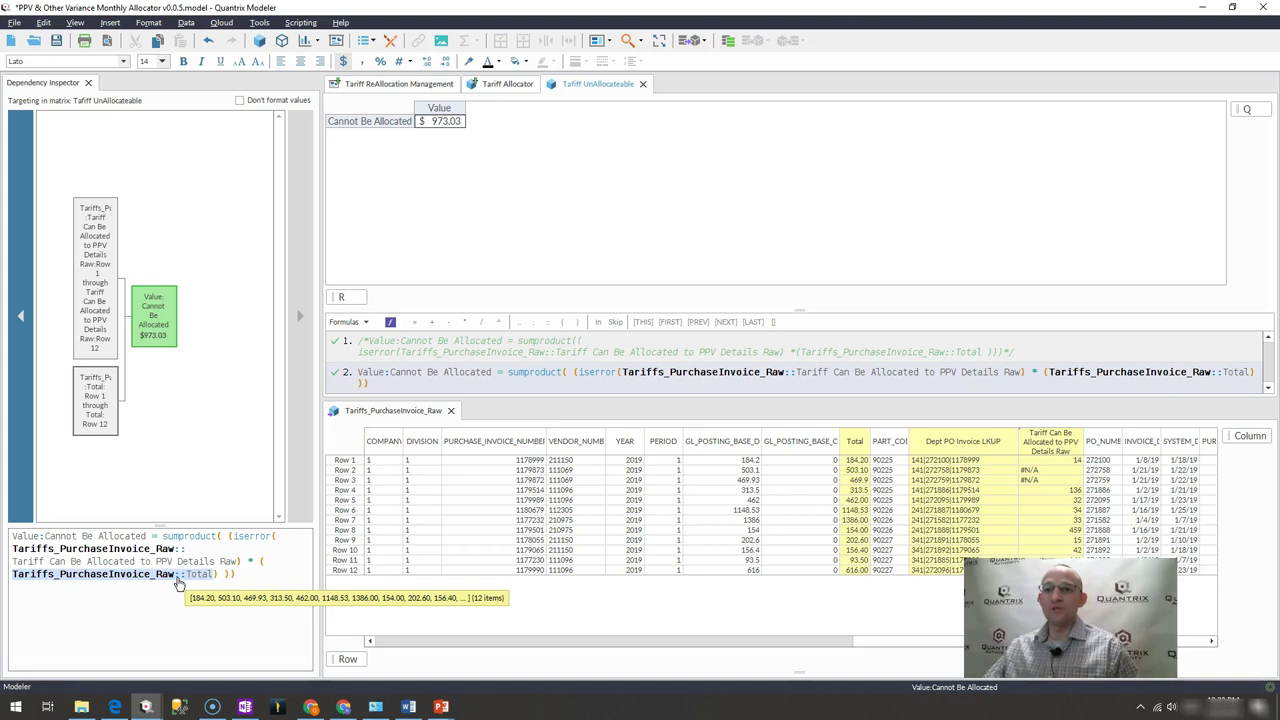
{"action": "left_click", "coordinate": [222, 566]}
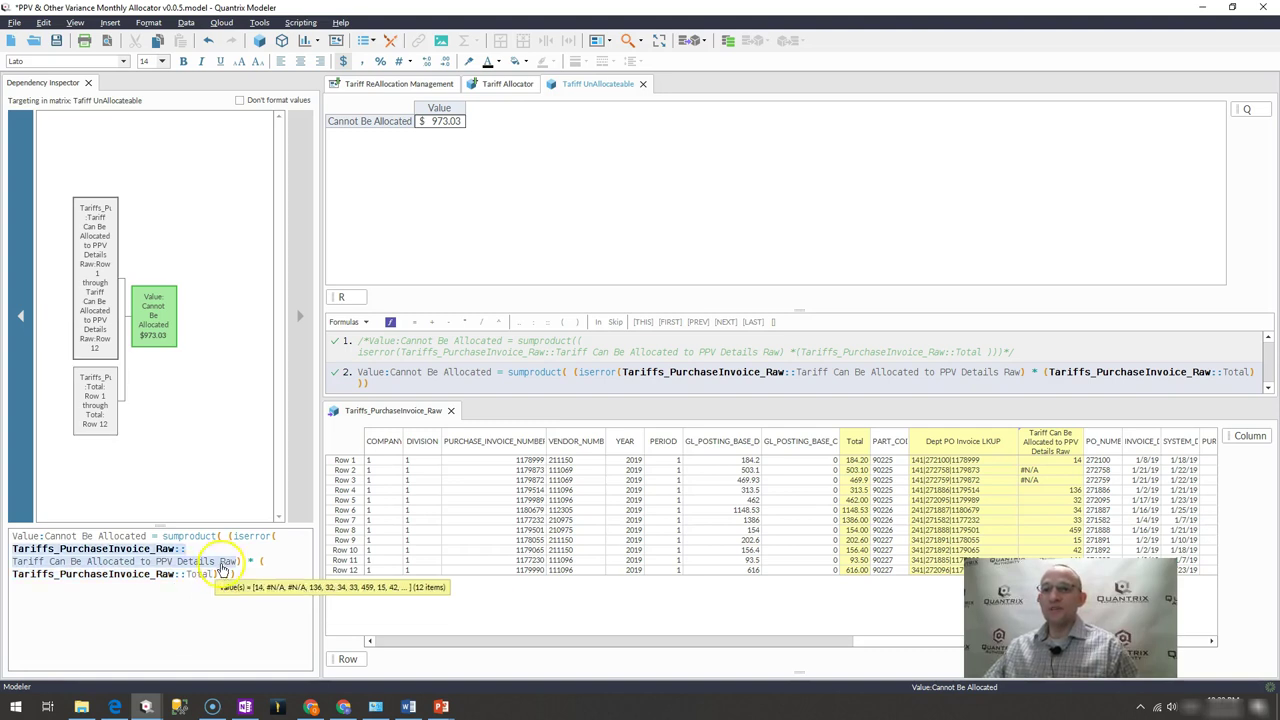
{"action": "left_click", "coordinate": [252, 538]}
{"action": "left_click", "coordinate": [262, 540]}
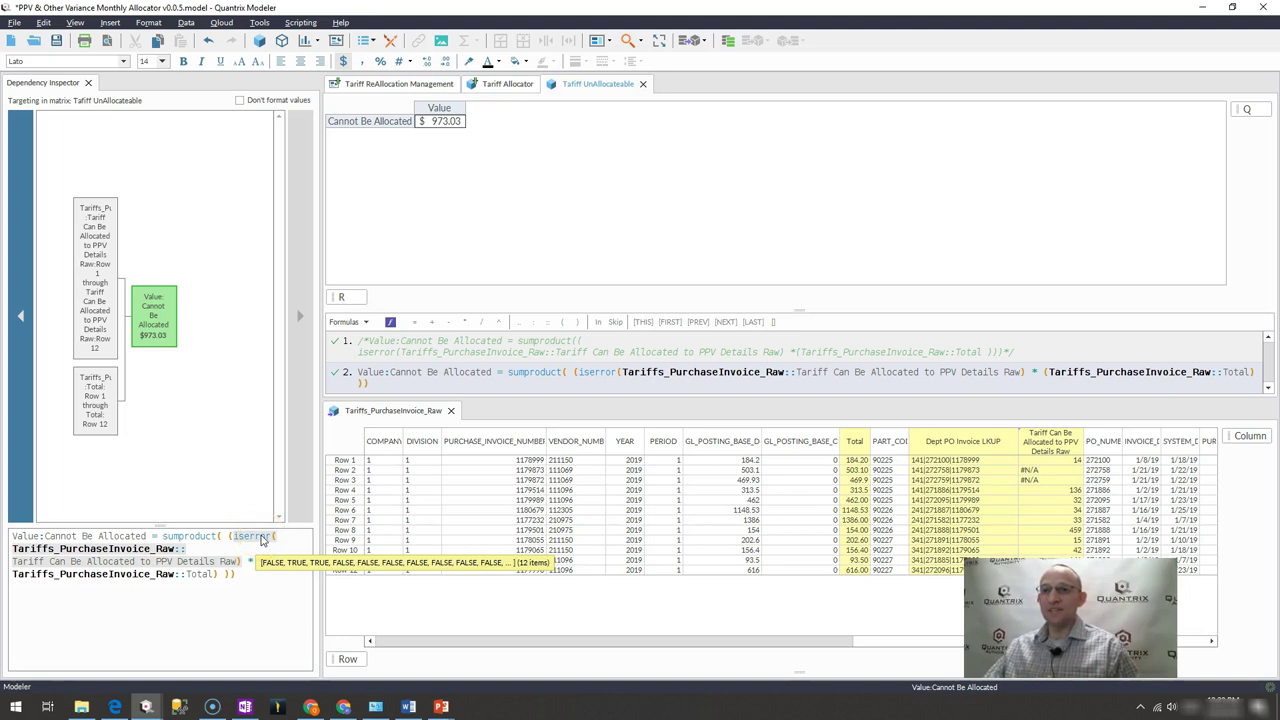
{"action": "left_click", "coordinate": [258, 538]}
{"action": "left_click", "coordinate": [172, 583]}
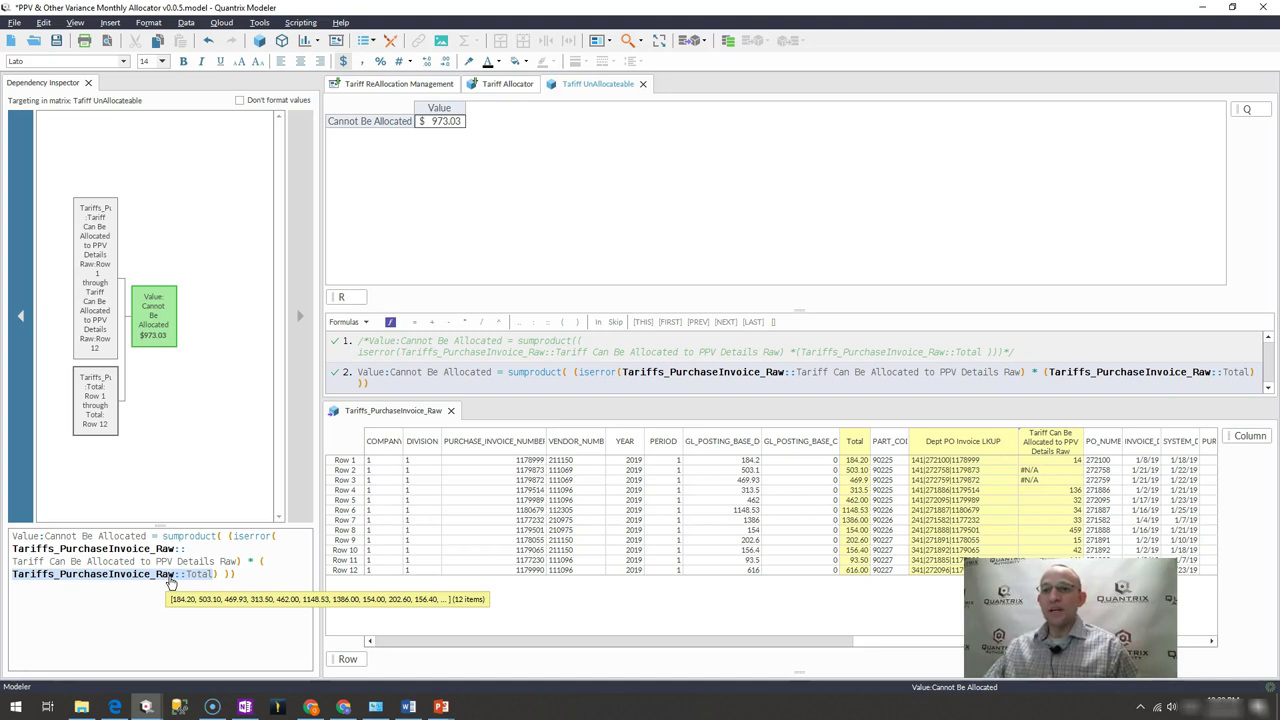
{"action": "left_click", "coordinate": [247, 558]}
{"action": "left_click", "coordinate": [254, 538]}
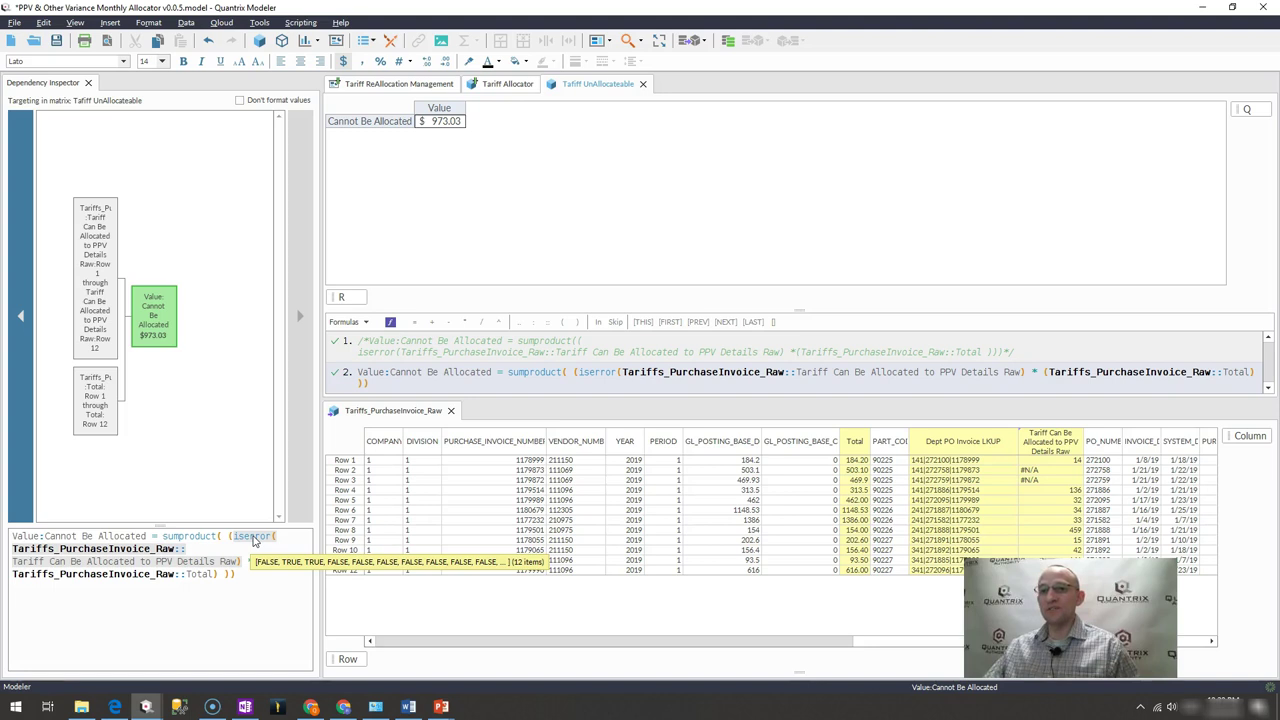
{"action": "left_click", "coordinate": [175, 580]}
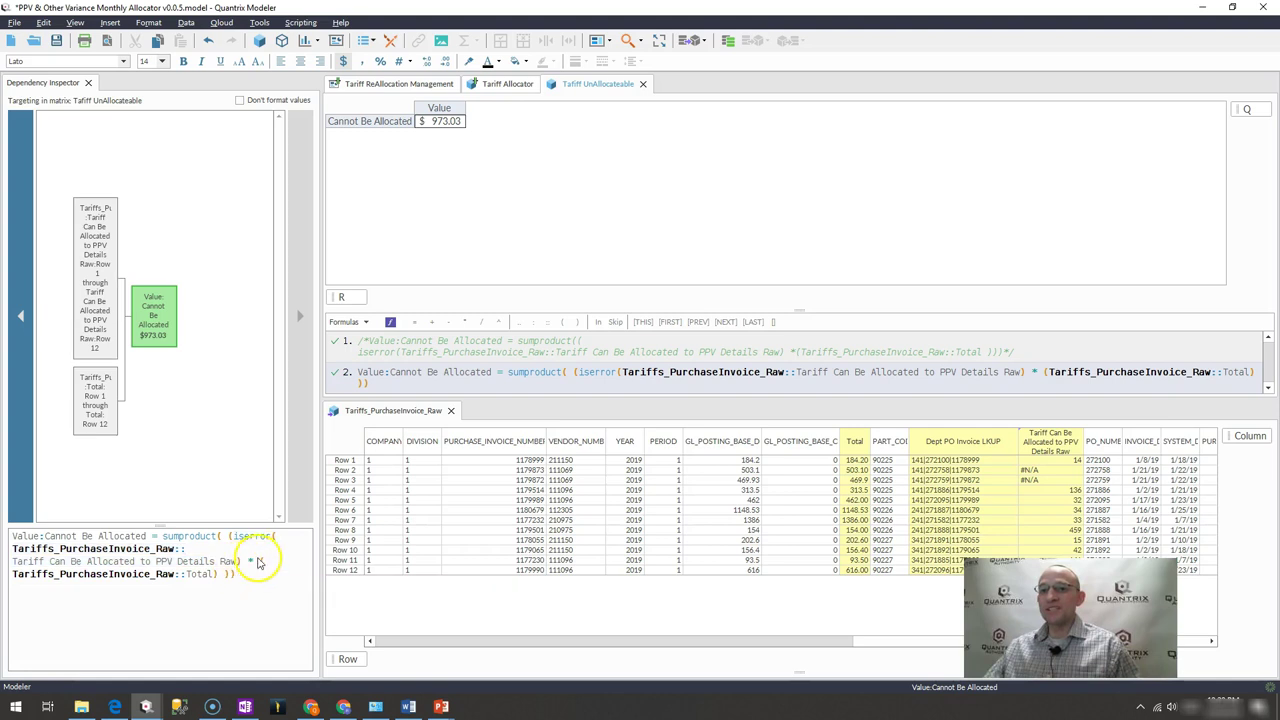
- Examine the sumproduct part, then trace the Row 2 #N/A tariff entry
{"action": "mouse_move", "coordinate": [253, 565]}
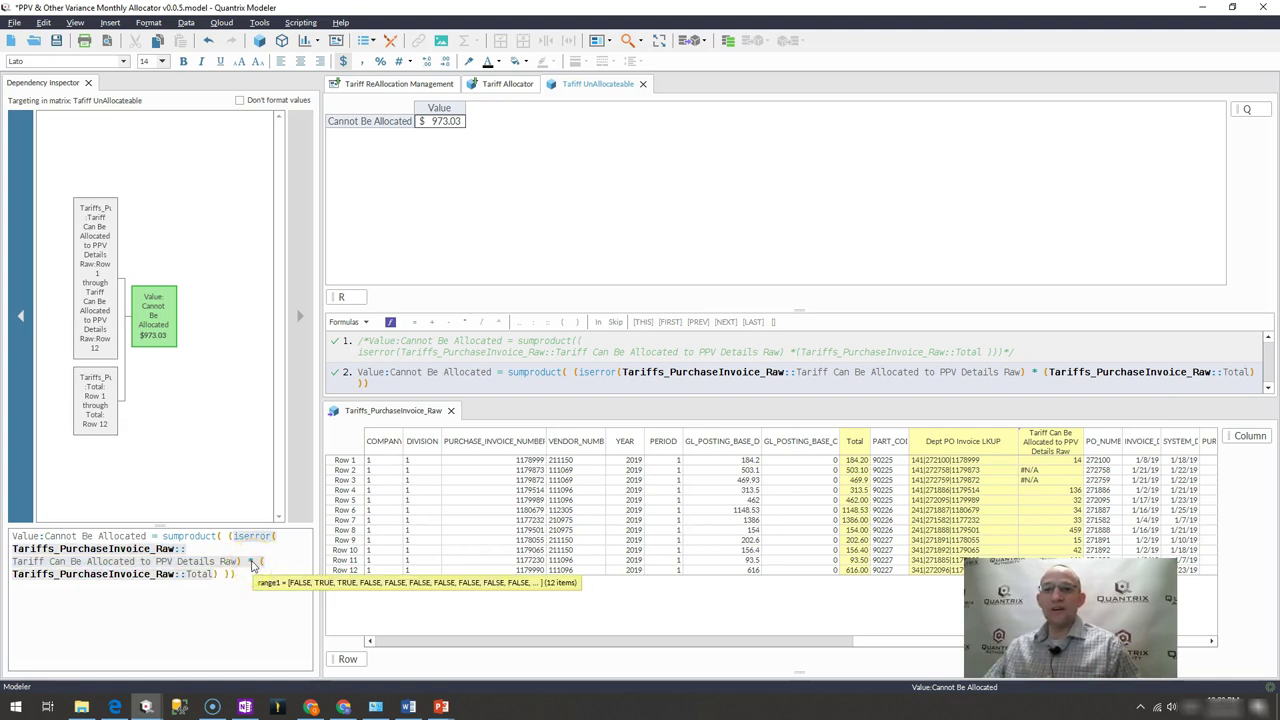
{"action": "left_click", "coordinate": [212, 537]}
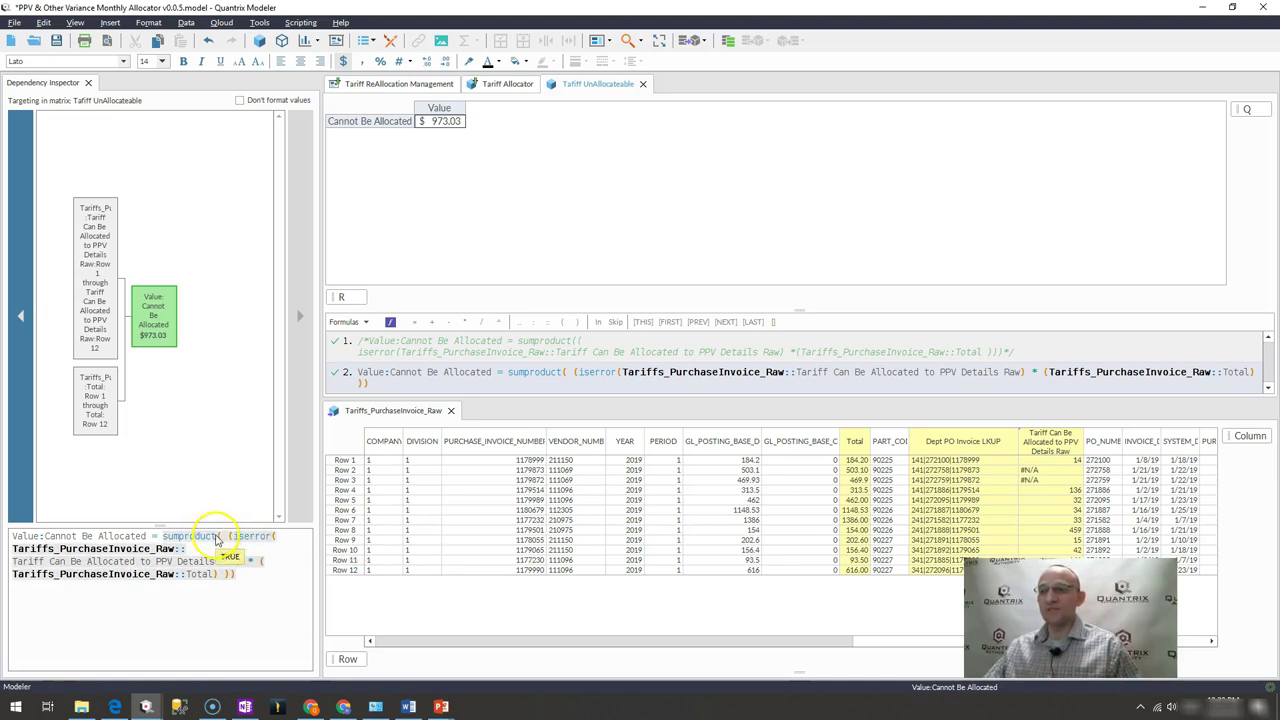
{"action": "left_click", "coordinate": [1042, 472]}
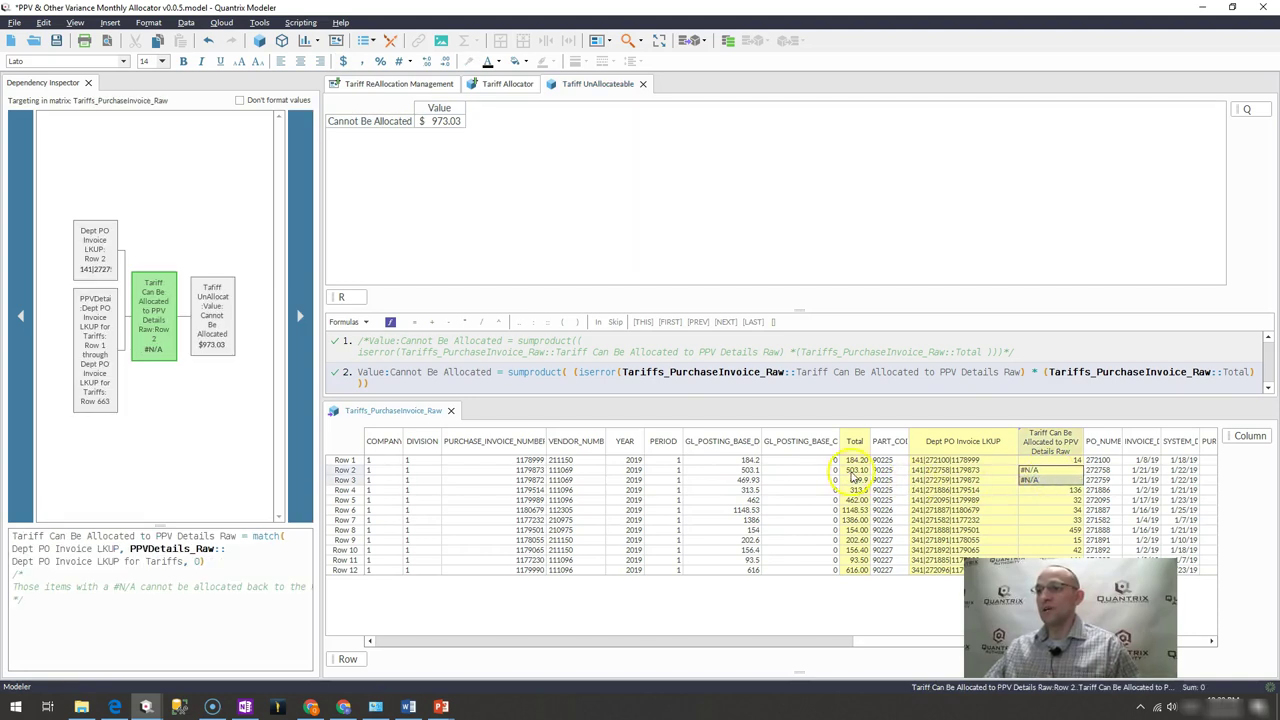
- Check that the Row 2 and 3 Totals sum to 973.03, then reselect Cannot Be Allocated
{"action": "left_click_drag", "start_coordinate": [855, 470], "coordinate": [855, 479]}
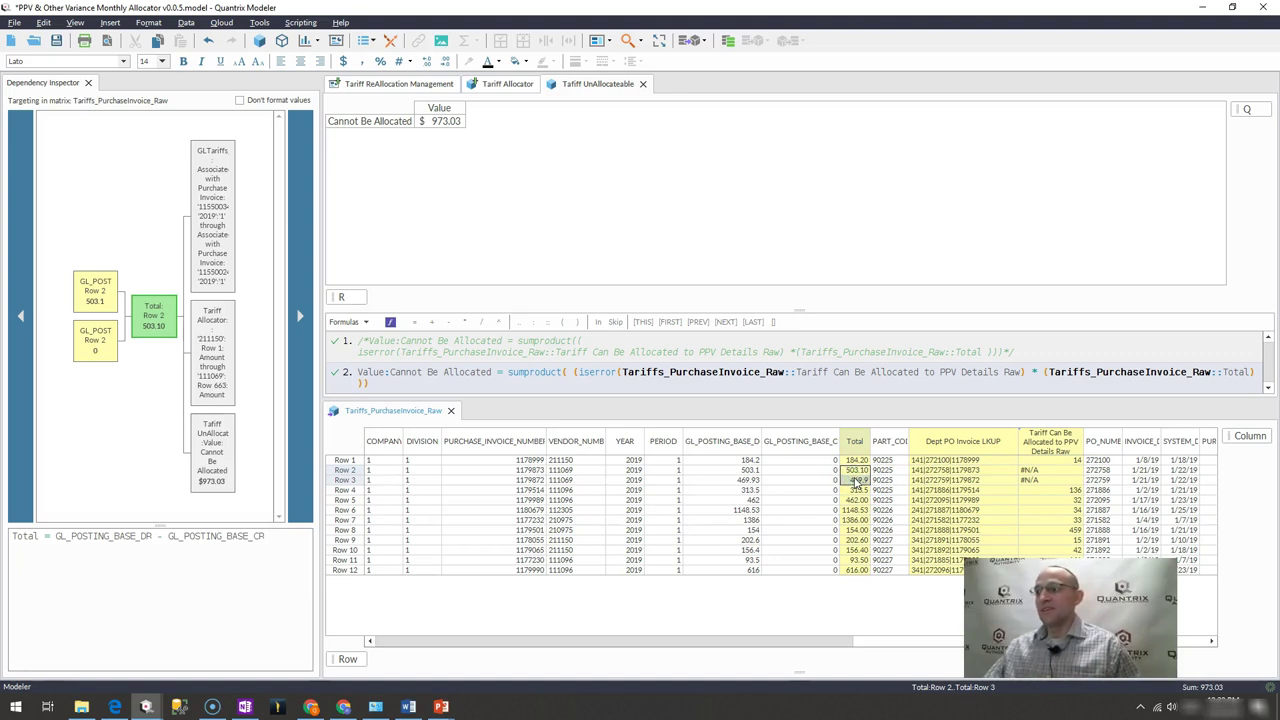
{"action": "left_click", "coordinate": [460, 121]}
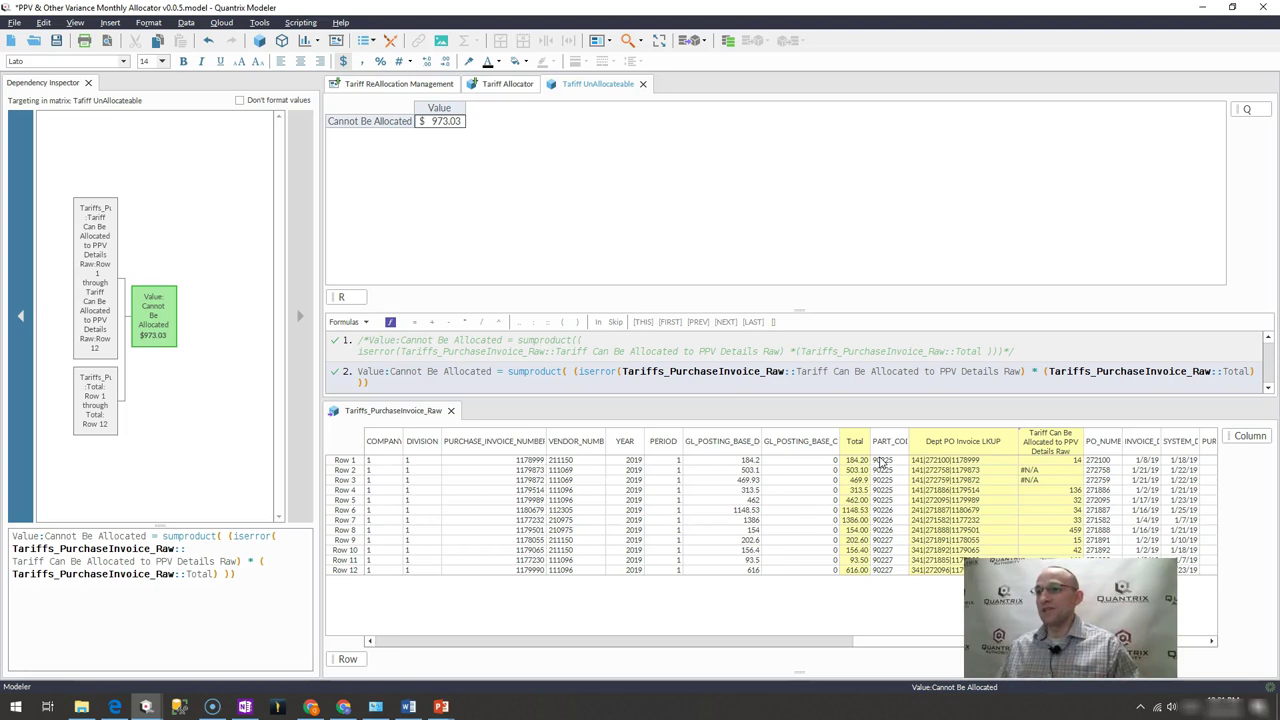
{"action": "left_click", "coordinate": [599, 376]}
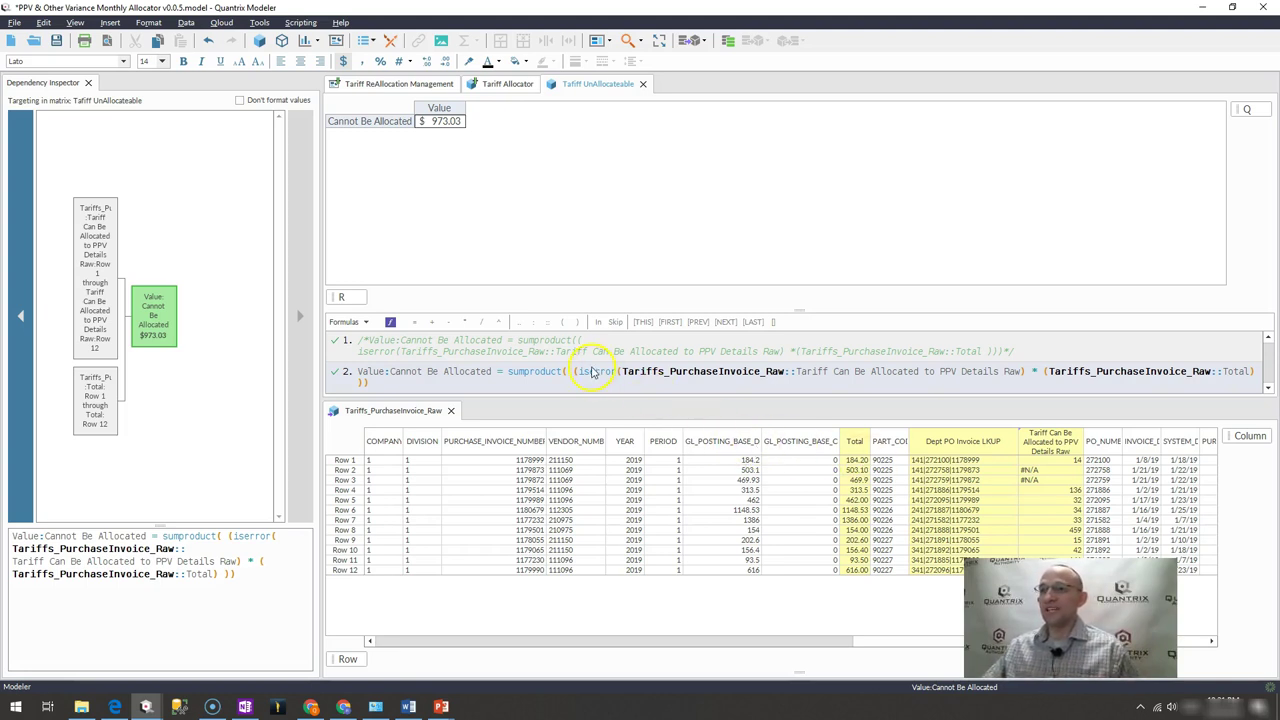